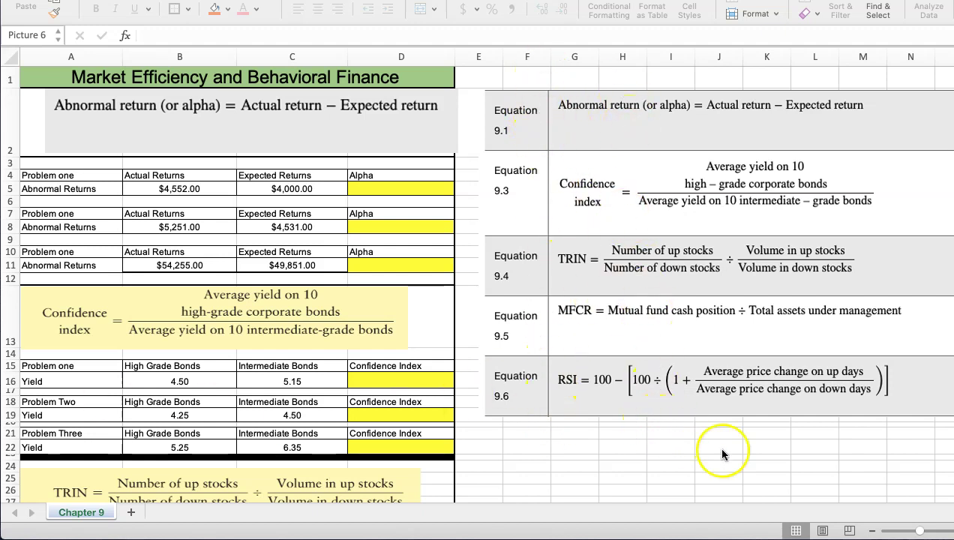
# Step: Calculate the first problem's alpha in D5 as actual minus expected returns with the formula +B5-C5
pyautogui.scroll(5, 477, 274)
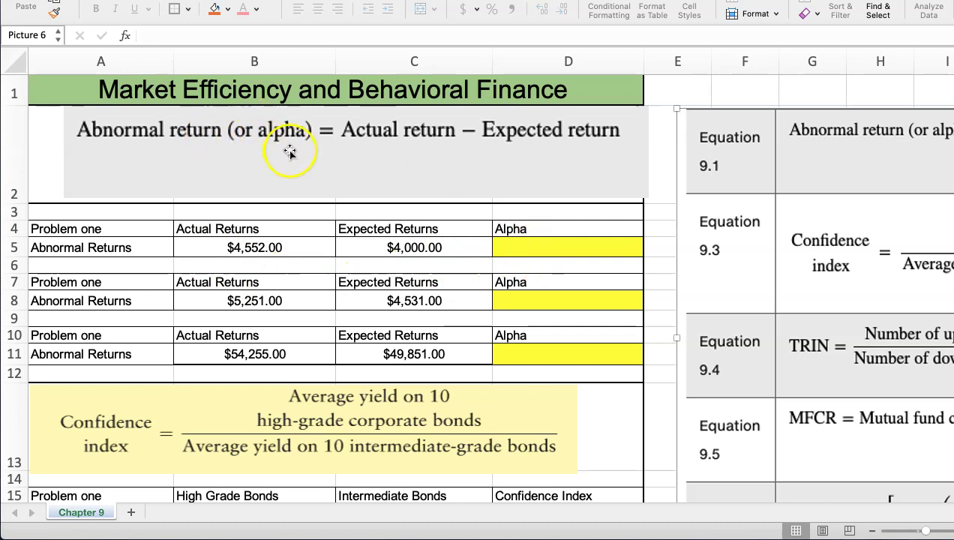
pyautogui.click(543, 246)
pyautogui.write('+')
pyautogui.click(313, 248)
pyautogui.write('-')
pyautogui.click(369, 252)
pyautogui.press('Return')
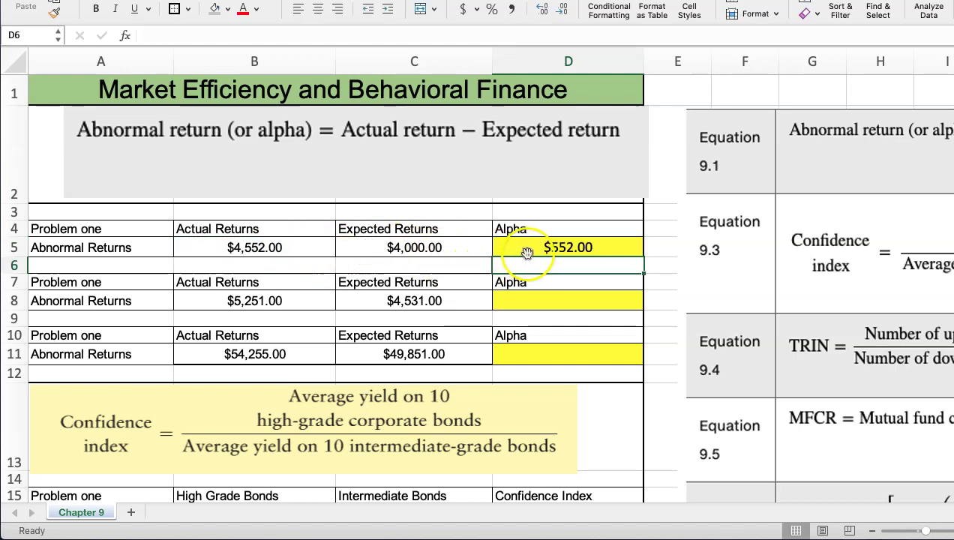
# Step: Copy the alpha formula from D5 into the other two alpha cells, D8 and D11
pyautogui.click(528, 249)
pyautogui.hotkey('ctrl', 'c')
pyautogui.press('Down')
pyautogui.press('Down')
pyautogui.press('Down')
pyautogui.hotkey('ctrl', 'v')
pyautogui.press('Down')
pyautogui.press('Down')
pyautogui.press('Down')
pyautogui.hotkey('ctrl', 'v')
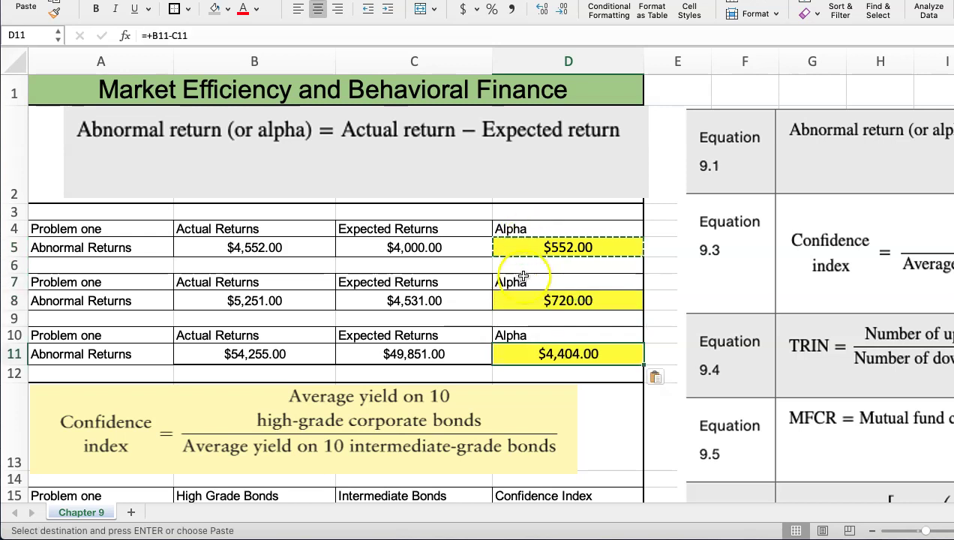
# Step: Calculate Problem one's confidence index in D16 by dividing high-grade by intermediate bond yield with +B16/C16
pyautogui.scroll(-3, 469, 261)
pyautogui.scroll(-4, 473, 267)
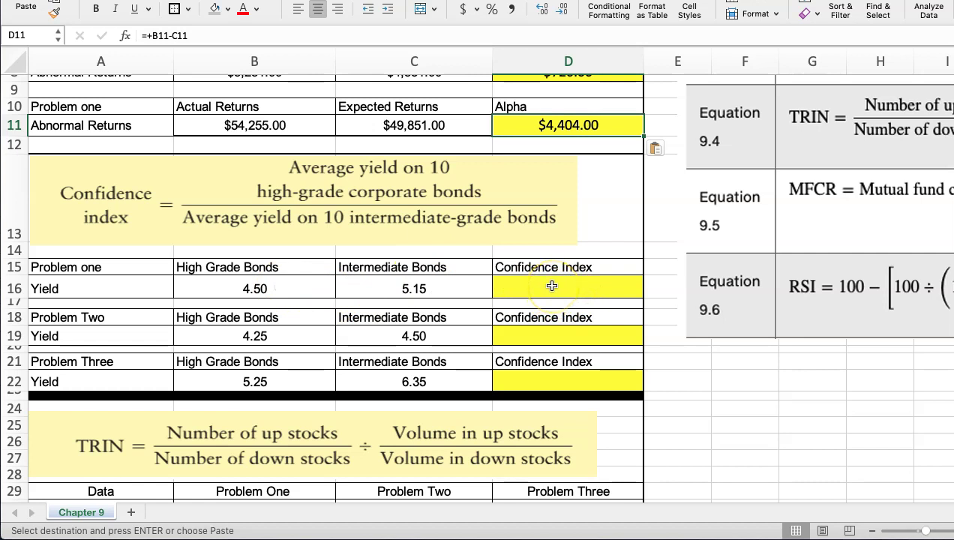
pyautogui.click(551, 286)
pyautogui.write('+')
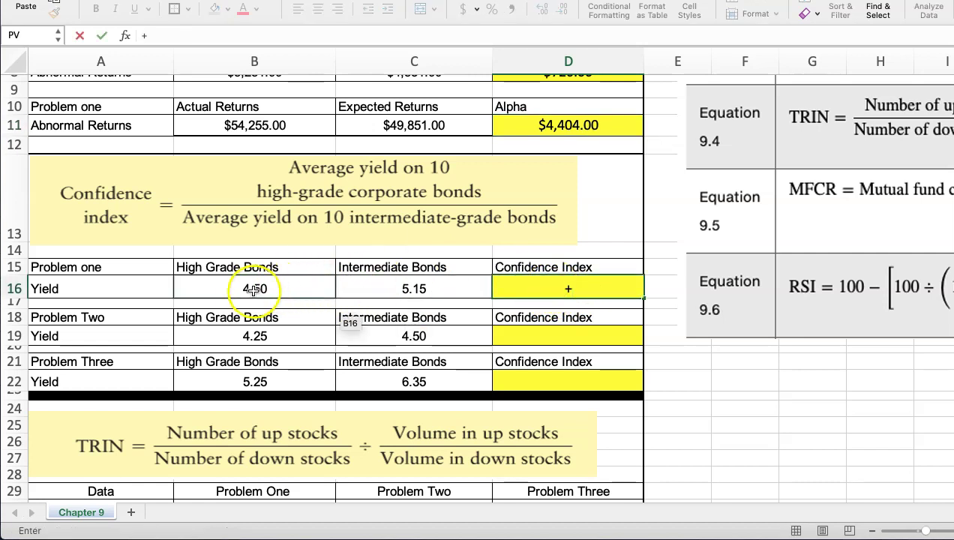
pyautogui.click(249, 289)
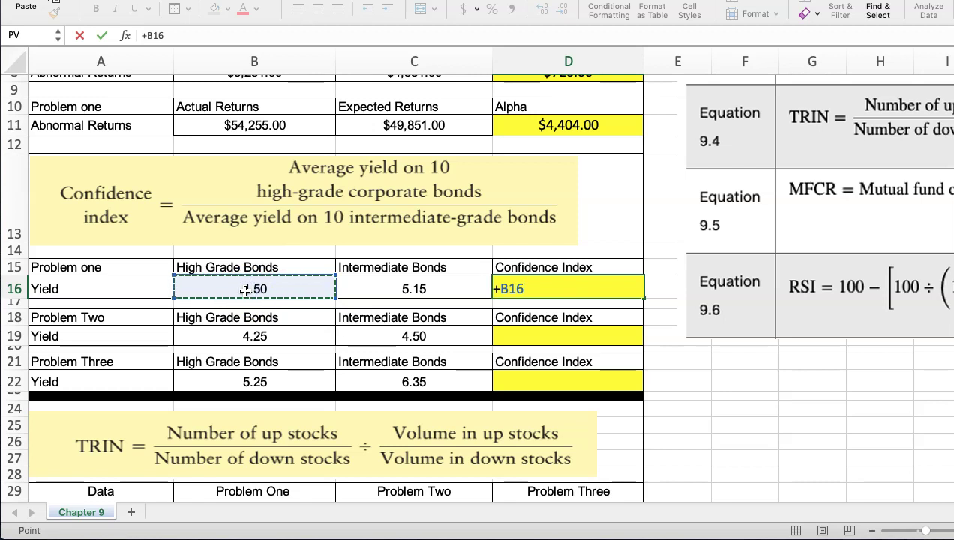
pyautogui.write('/')
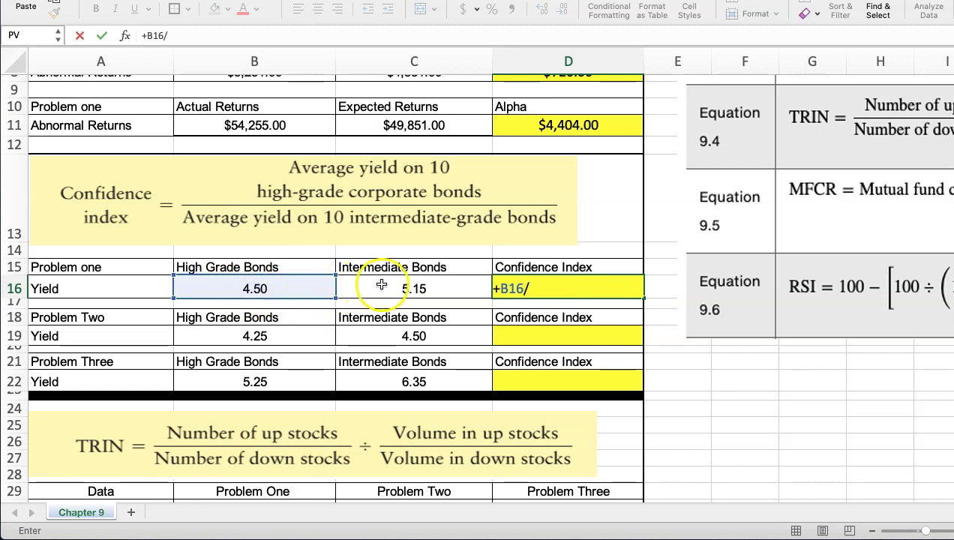
pyautogui.click(381, 287)
pyautogui.press('Return')
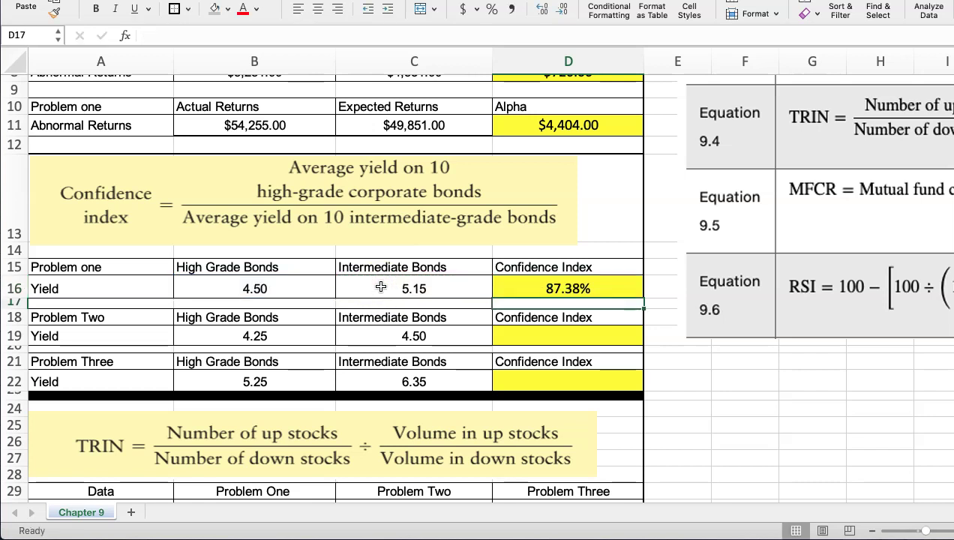
# Step: Copy the confidence index formula from D16 into D19 and D22 for Problems Two and Three
pyautogui.click(538, 287)
pyautogui.press('super+c')
pyautogui.press('Down')
pyautogui.press('Down')
pyautogui.press('Down')
pyautogui.press('super+v')
pyautogui.press('Down')
pyautogui.press('Down')
pyautogui.press('Down')
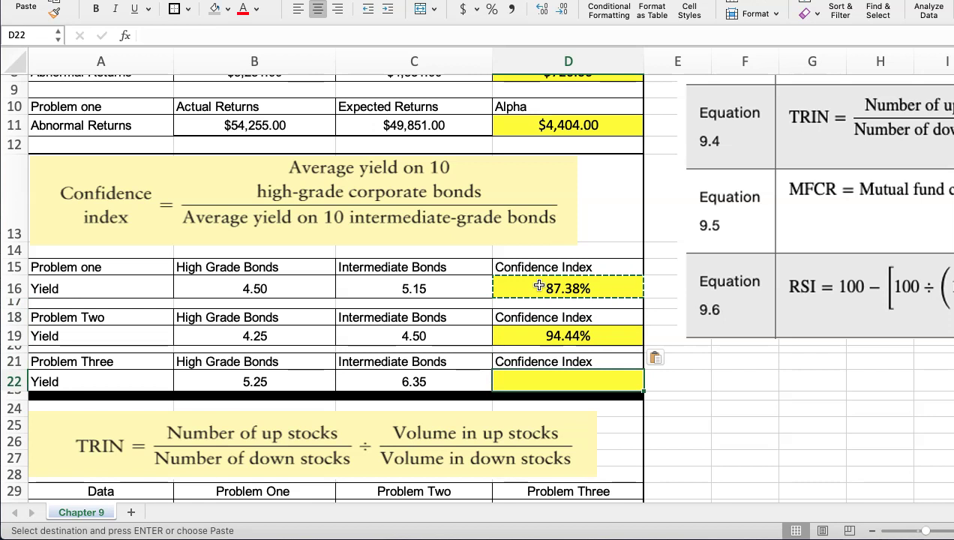
pyautogui.press('super+v')
pyautogui.click(423, 316)
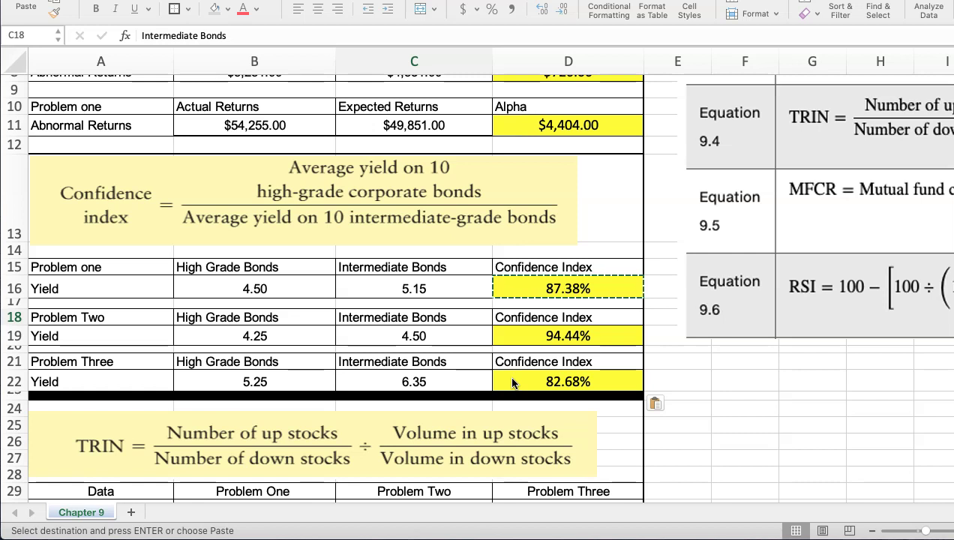
pyautogui.click(500, 388)
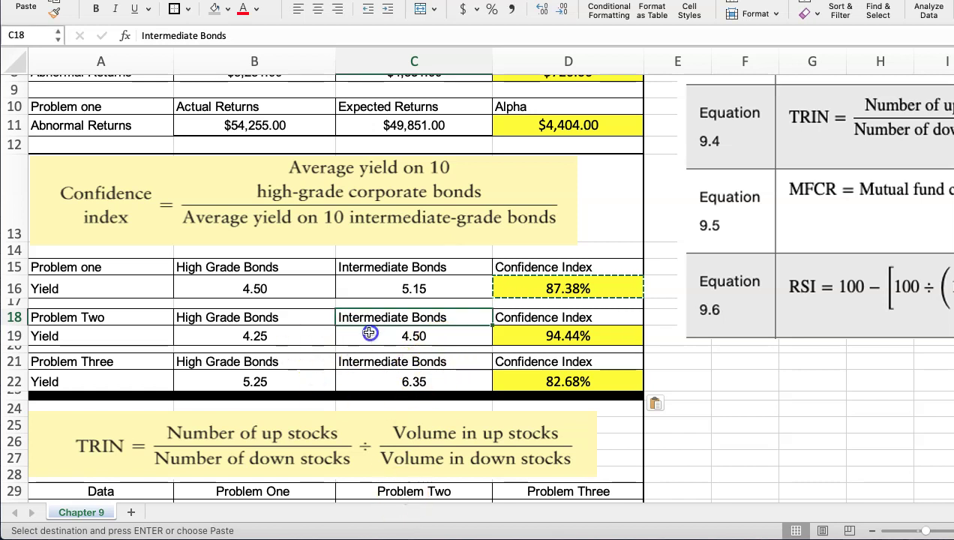
pyautogui.press('Escape')
# Step: Calculate Problem One's TRIN in B34 with the formula =(B30/B31)/(B32/B33)
pyautogui.scroll(-5, 379, 300)
pyautogui.scroll(-3, 378, 300)
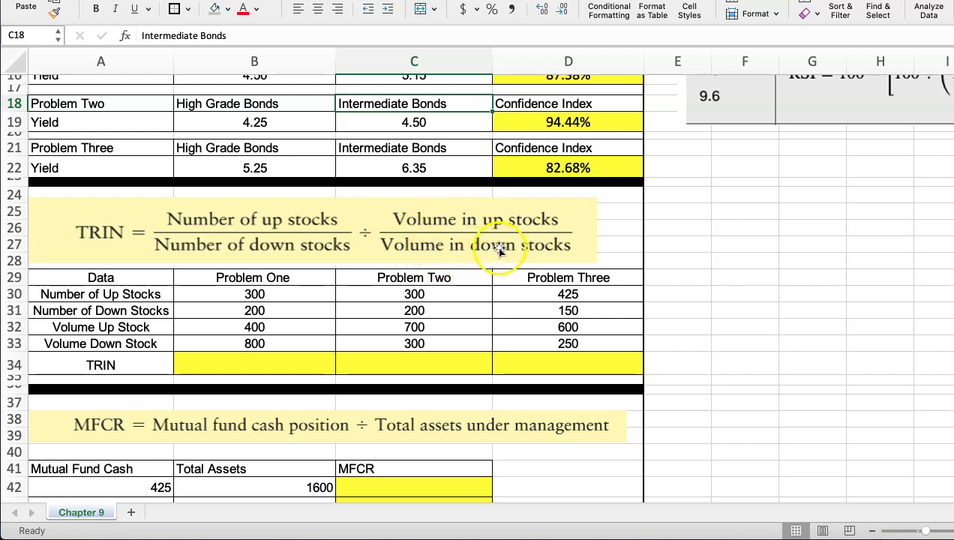
pyautogui.click(246, 360)
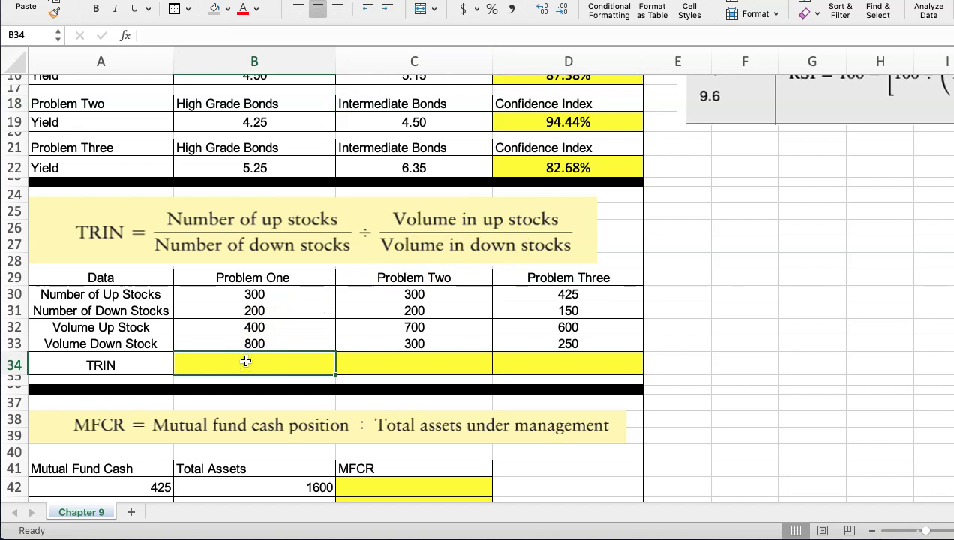
pyautogui.write('=(')
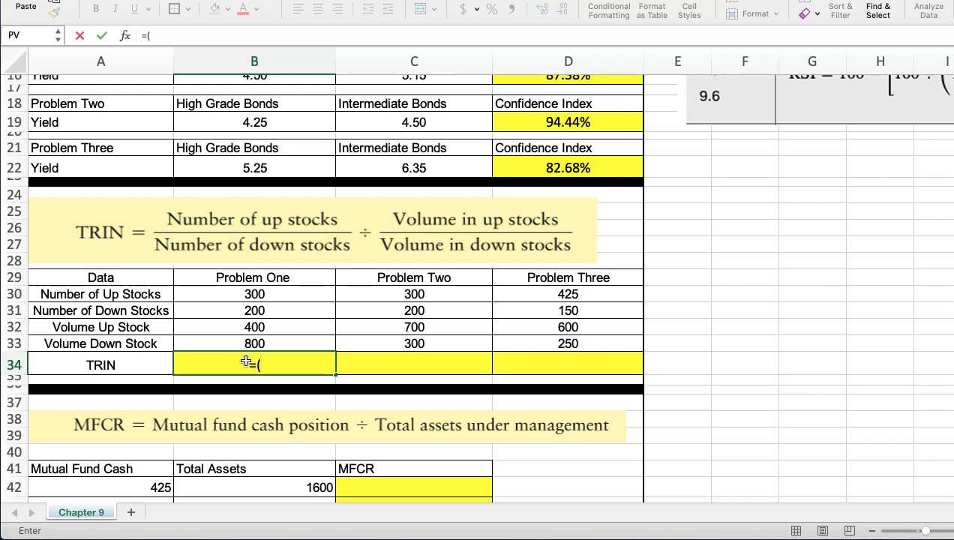
pyautogui.click(226, 309)
pyautogui.write('(')
pyautogui.click(225, 295)
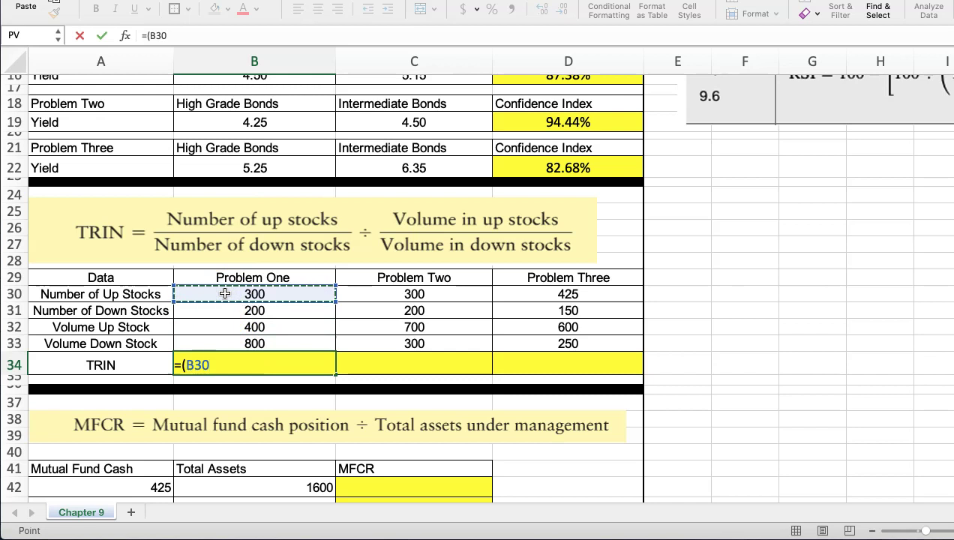
pyautogui.write('/')
pyautogui.click(223, 312)
pyautogui.write(')/(')
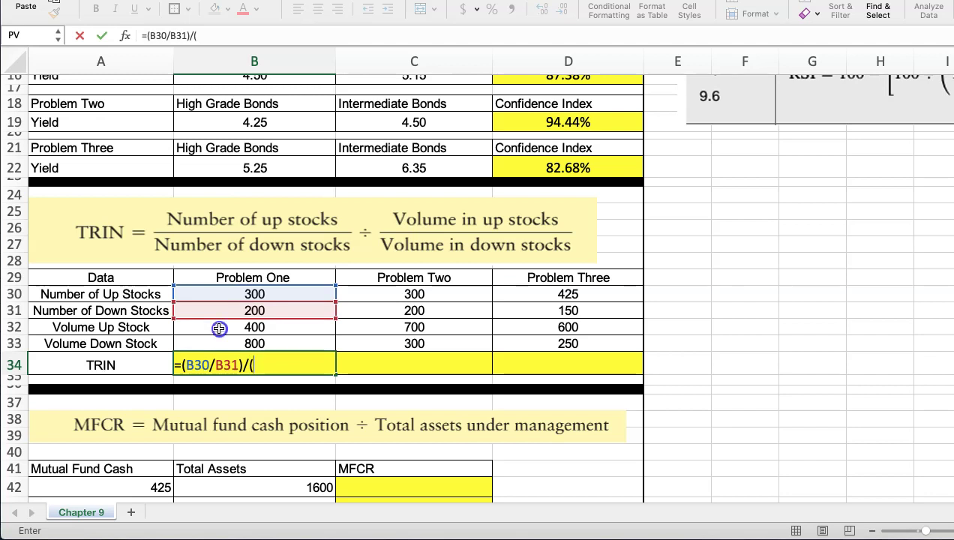
pyautogui.click(219, 328)
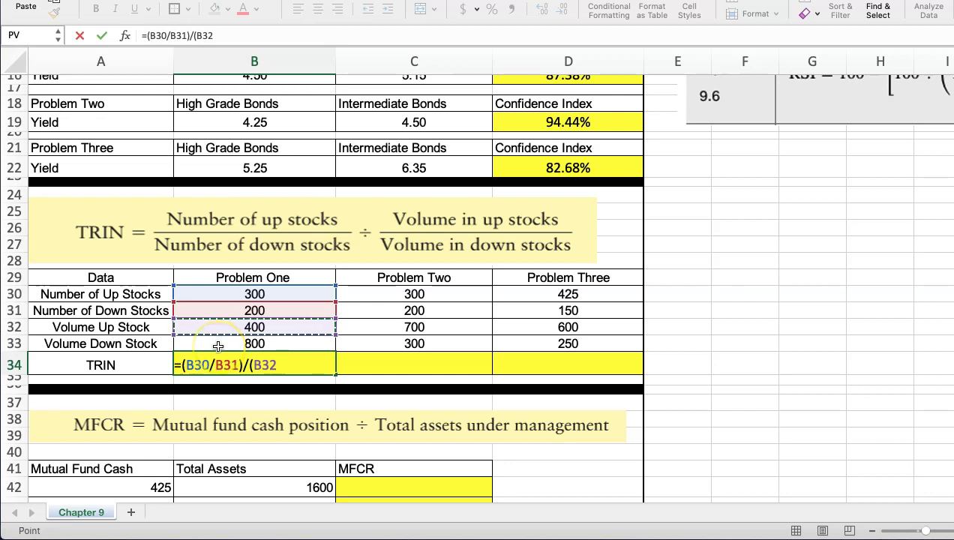
pyautogui.write('/')
pyautogui.click(216, 345)
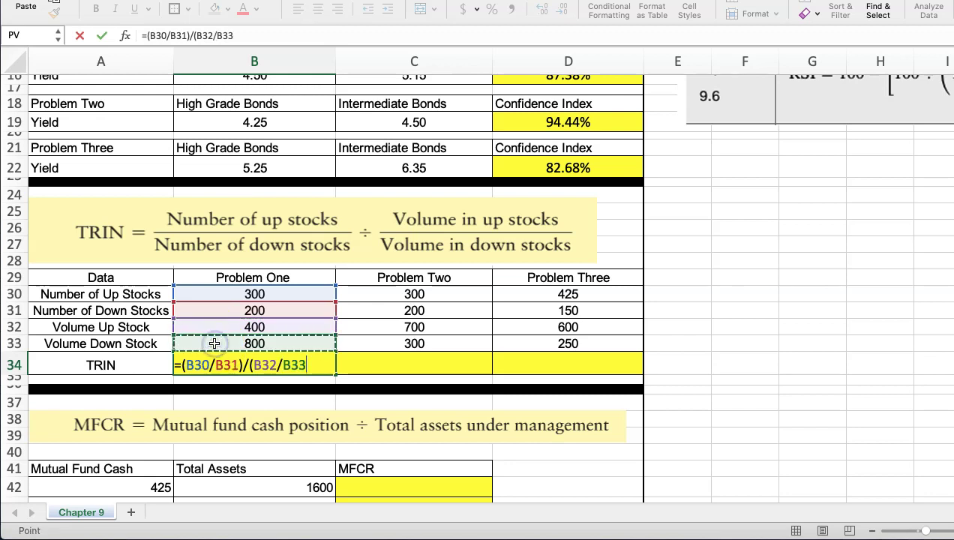
pyautogui.write(')')
pyautogui.press('Return')
# Step: Change the format of Problem One's TRIN result in B34 to Number
pyautogui.click(211, 365)
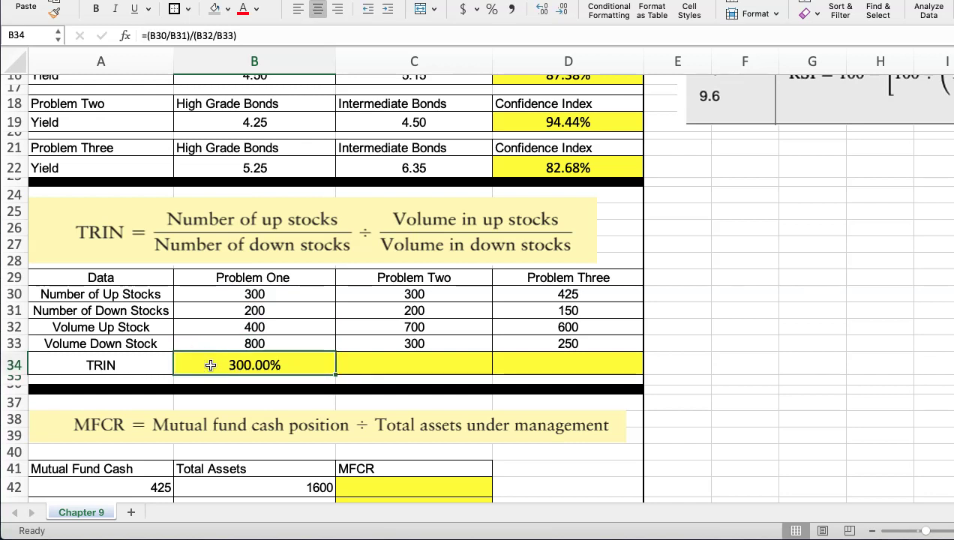
pyautogui.click(216, 366)
pyautogui.click(536, 3)
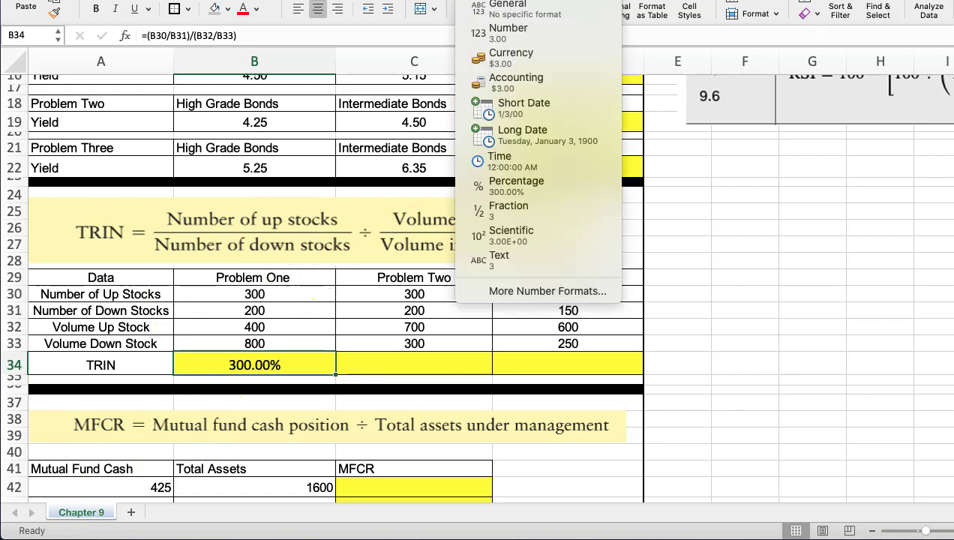
pyautogui.click(514, 34)
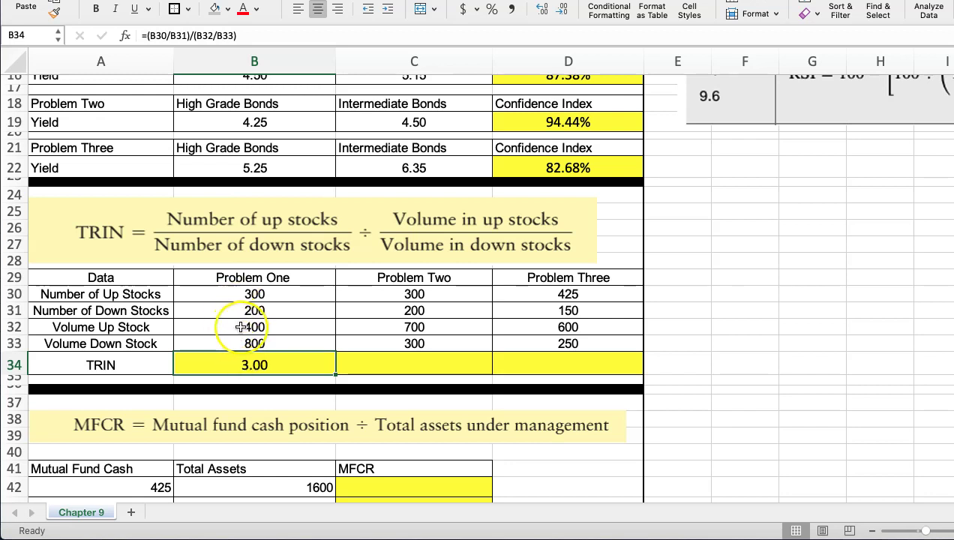
# Step: Set Problem One's Volume Up Stock to 400000 and Volume Down Stock to 800000
pyautogui.click(236, 326)
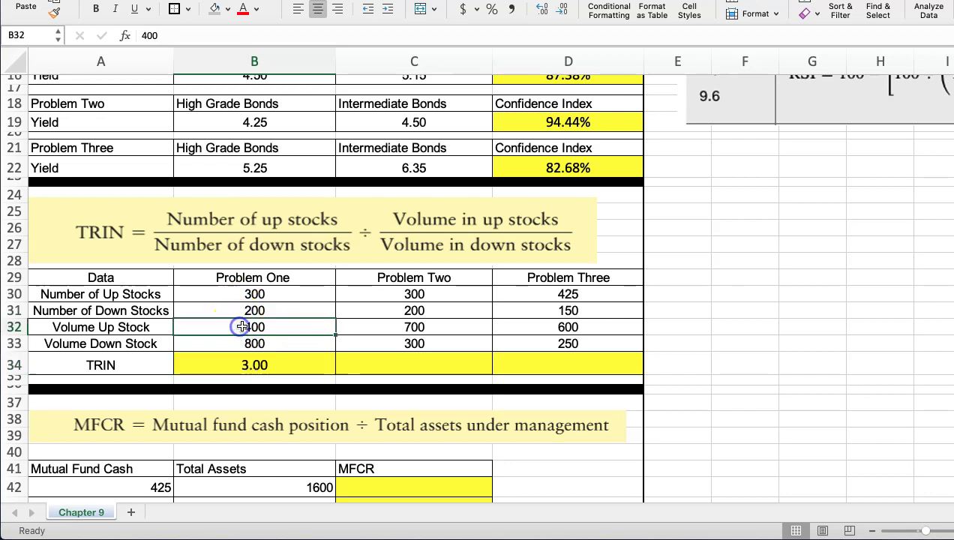
pyautogui.click(178, 31)
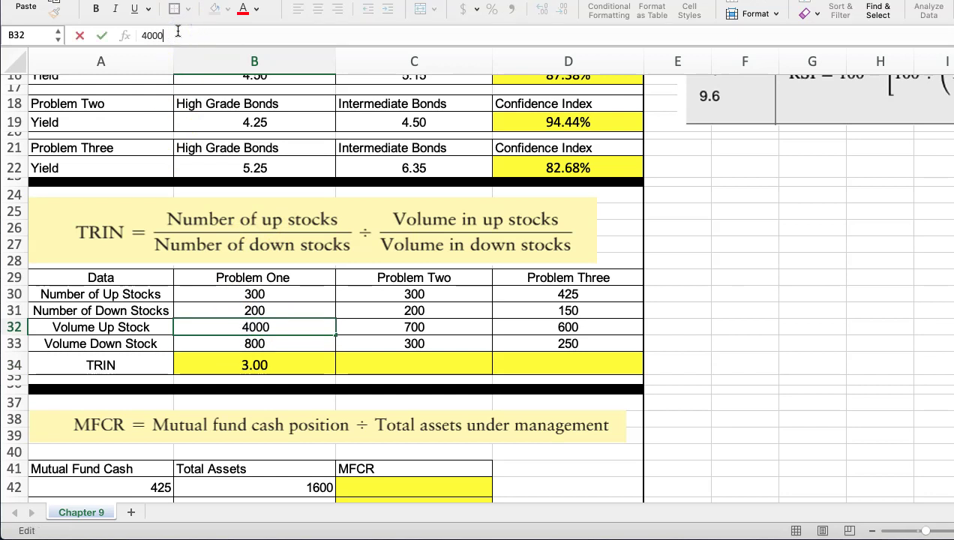
pyautogui.write('0000')
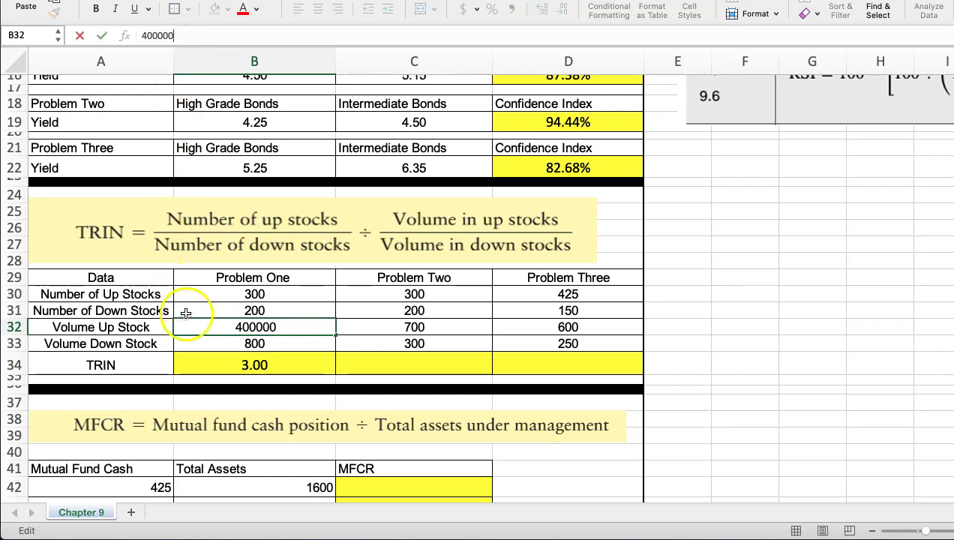
pyautogui.click(197, 341)
pyautogui.click(170, 34)
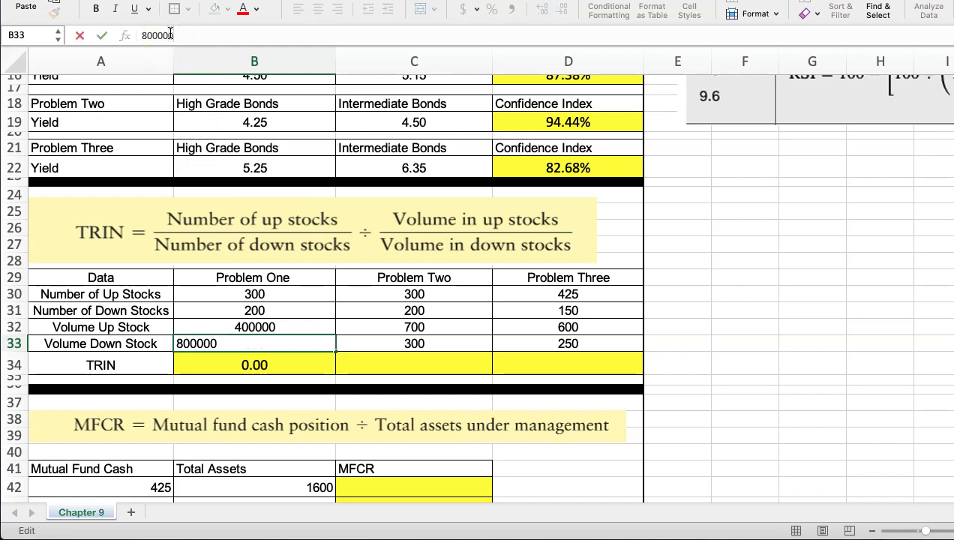
pyautogui.click(196, 296)
# Step: Fill the TRIN formula from B34 across to C34 and D34 for Problems Two and Three
pyautogui.click(210, 360)
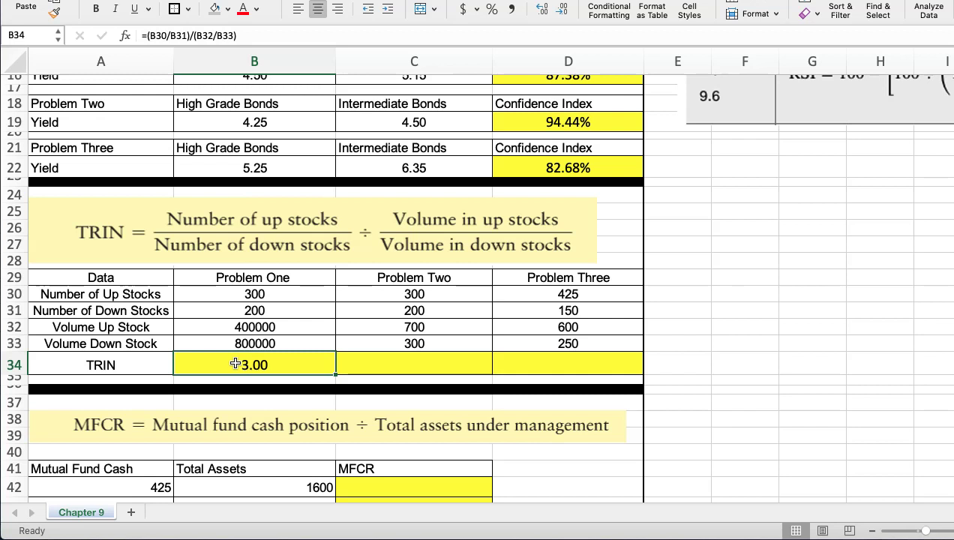
pyautogui.moveTo(330, 378); pyautogui.dragTo(583, 366)
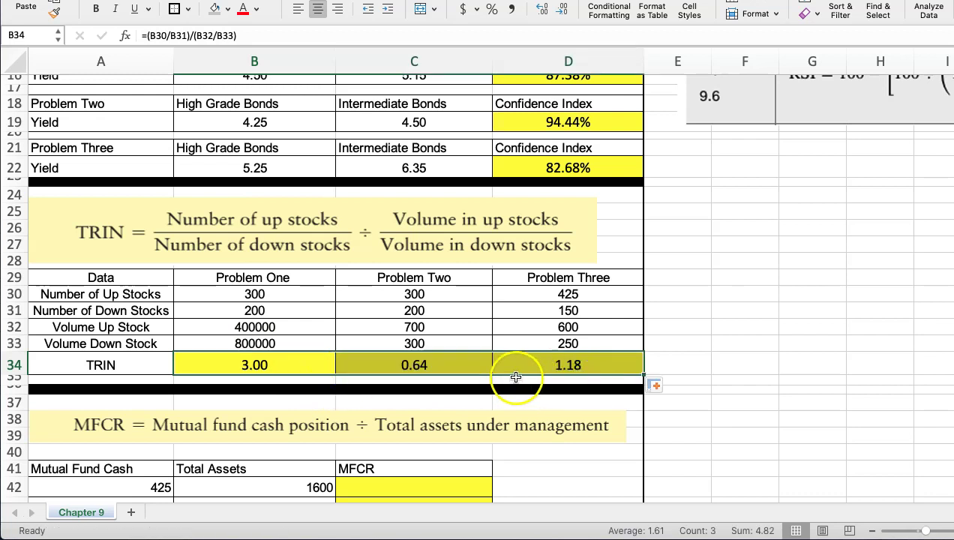
pyautogui.click(380, 365)
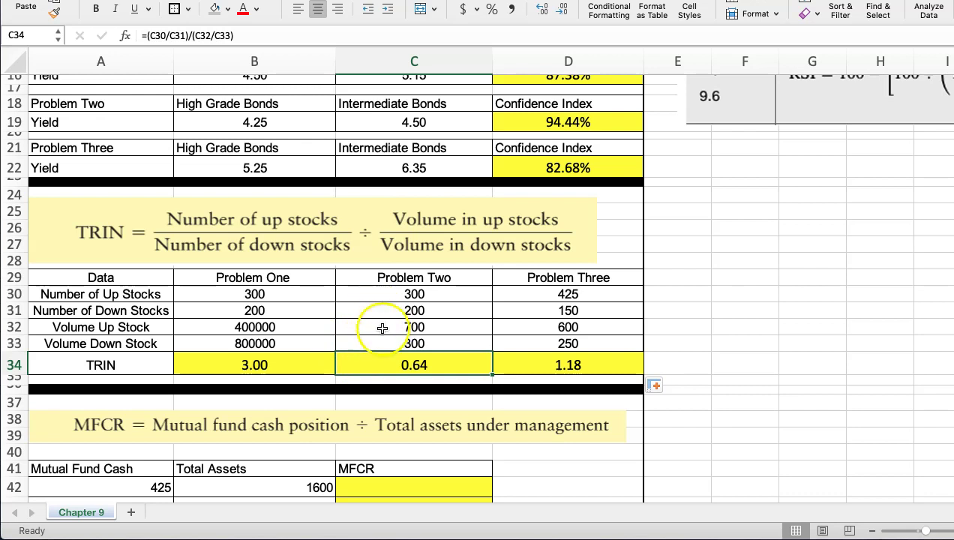
# Step: Examine the up and down stock numbers and volumes behind the TRIN results of Problems Two and Three
pyautogui.click(386, 295)
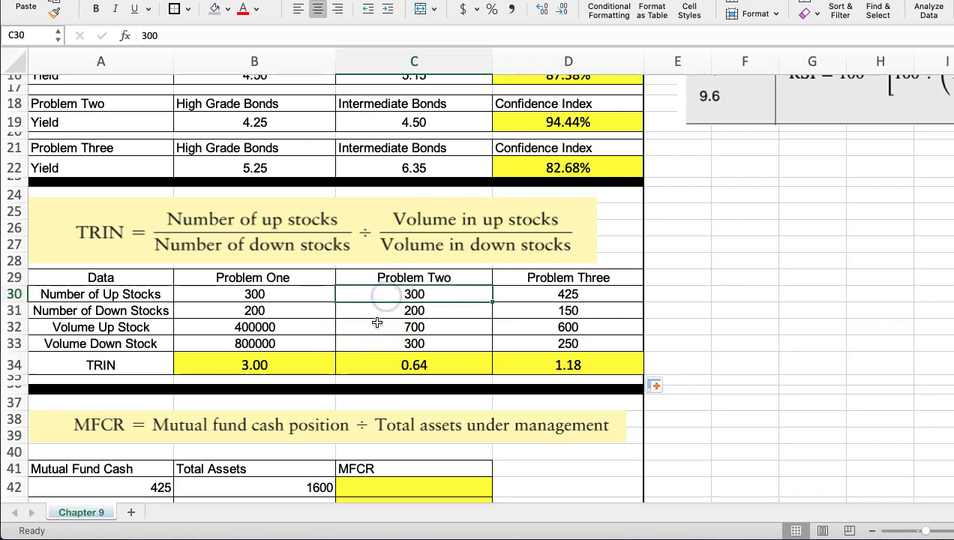
pyautogui.click(379, 312)
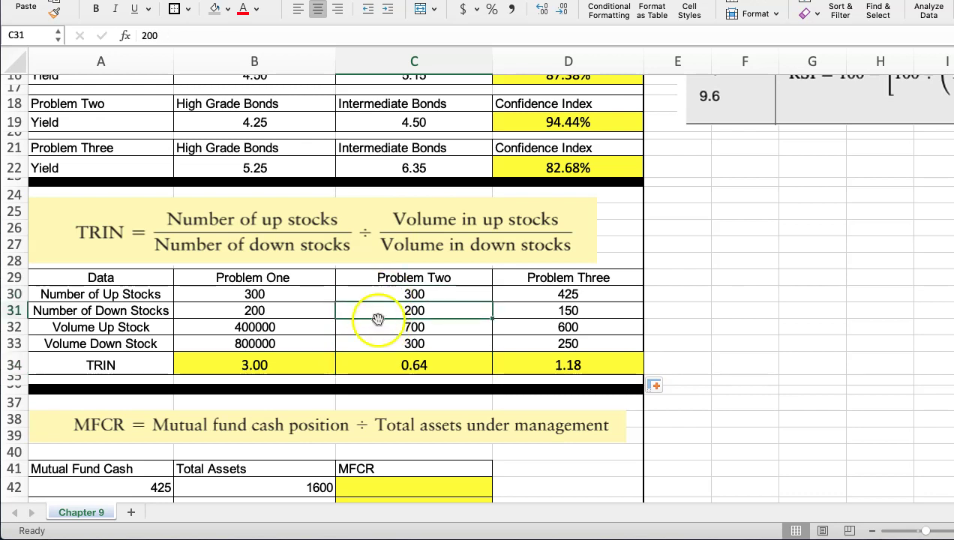
pyautogui.click(378, 328)
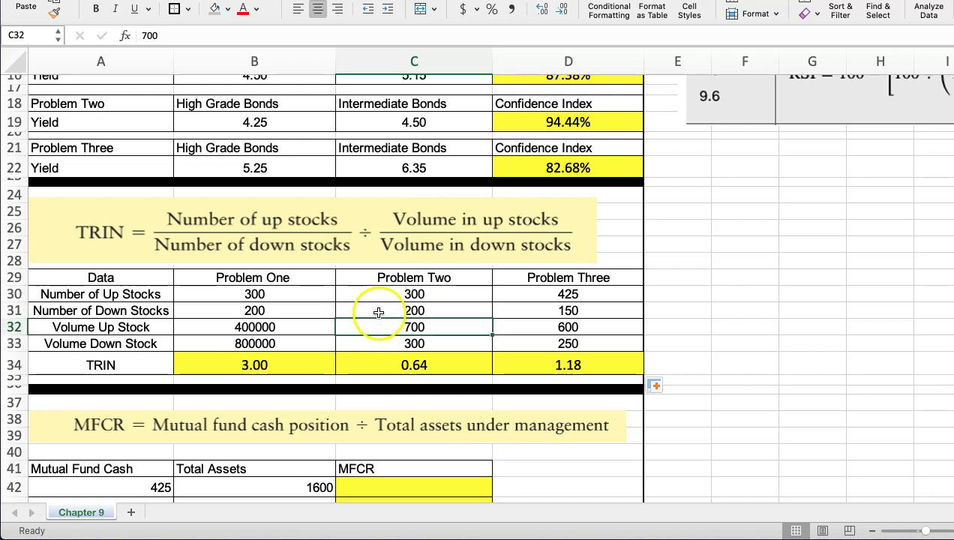
pyautogui.click(380, 296)
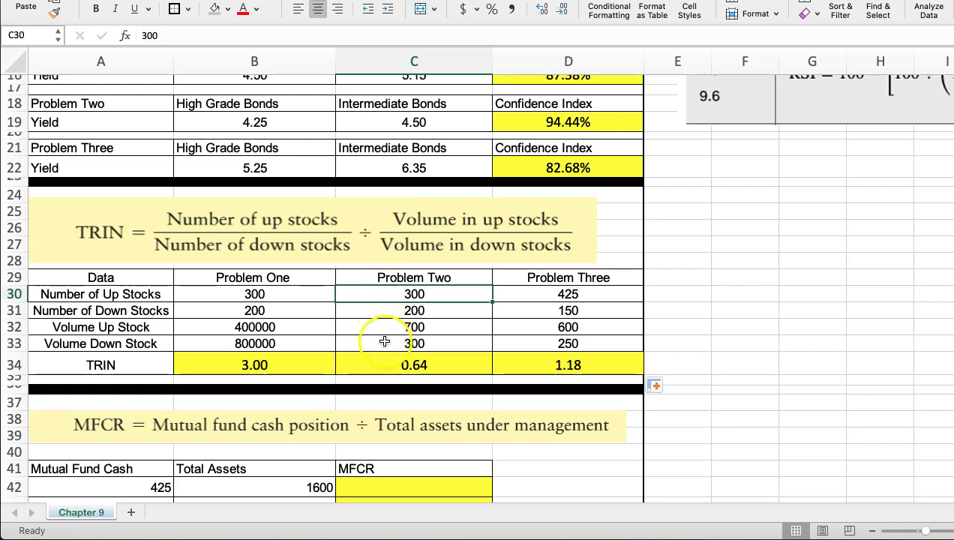
pyautogui.click(385, 344)
pyautogui.click(383, 312)
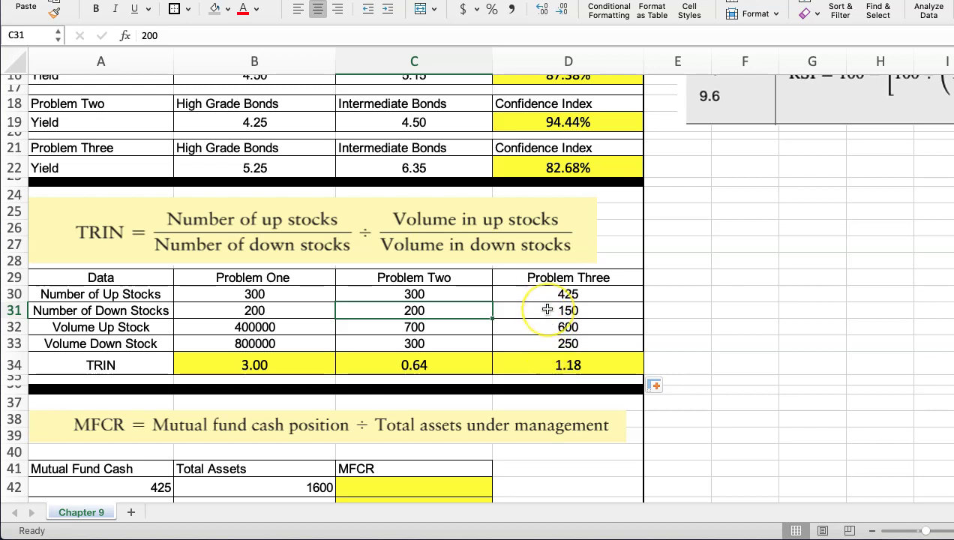
pyautogui.click(547, 309)
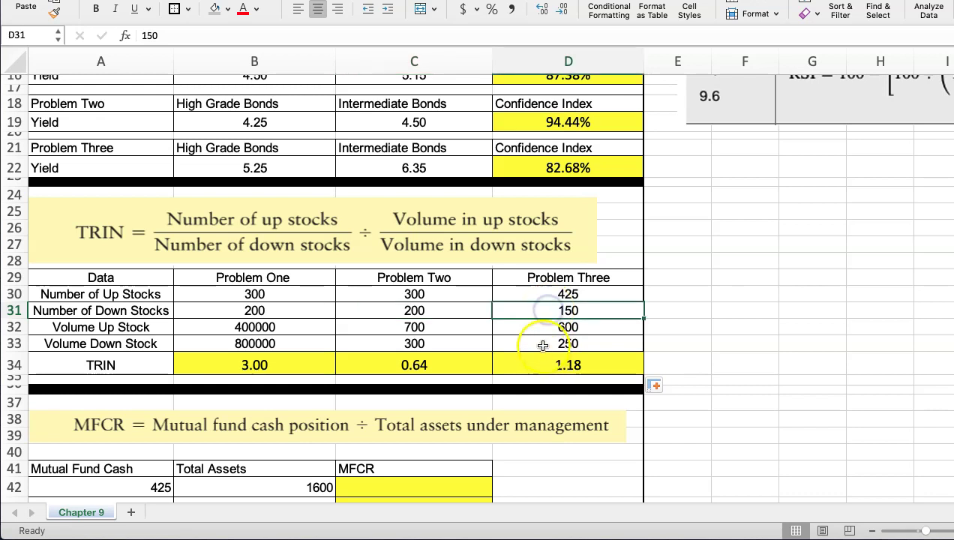
pyautogui.click(542, 341)
pyautogui.click(541, 309)
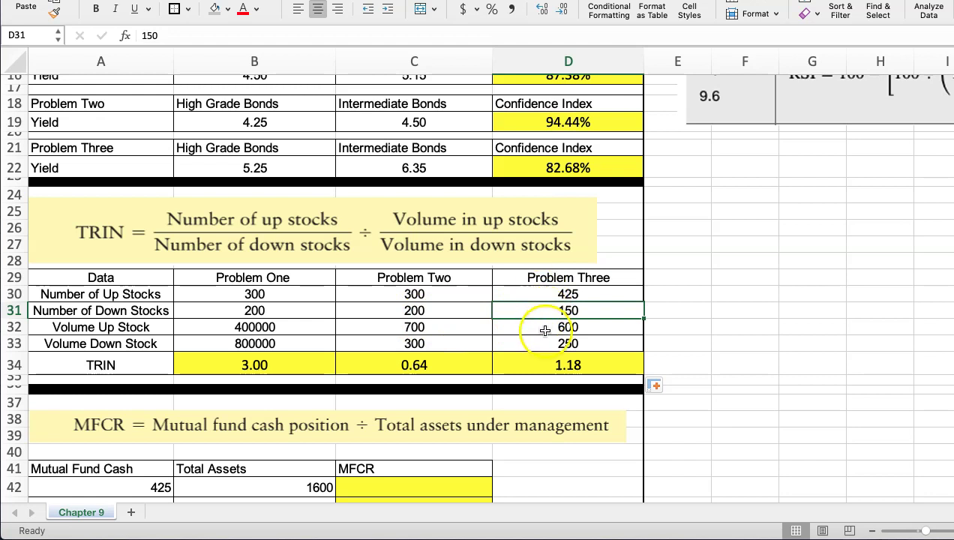
# Step: Compare the up and down stock counts and volumes of Problems Two and Three with Problem Three's TRIN result
pyautogui.click(537, 293)
pyautogui.click(536, 327)
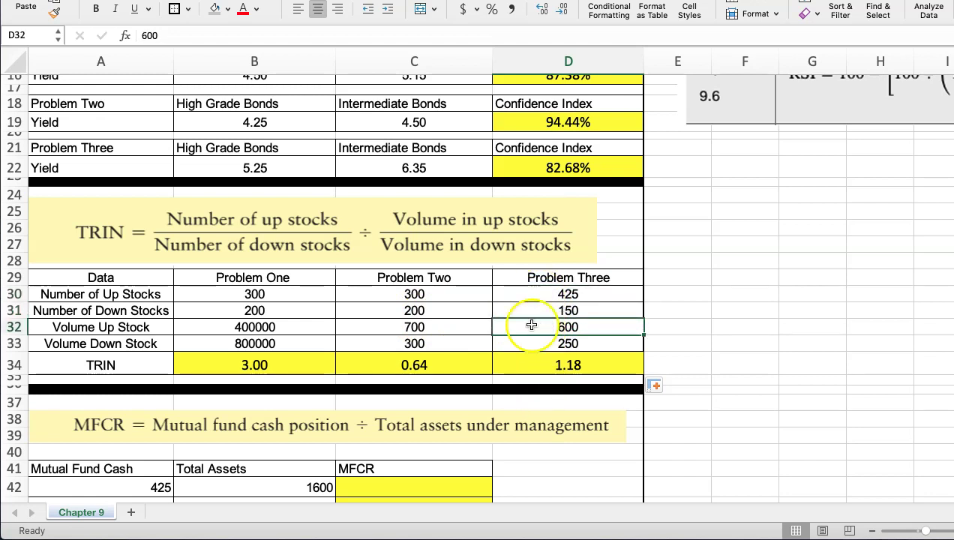
pyautogui.click(405, 292)
pyautogui.click(393, 325)
pyautogui.click(539, 293)
pyautogui.click(538, 330)
pyautogui.click(555, 364)
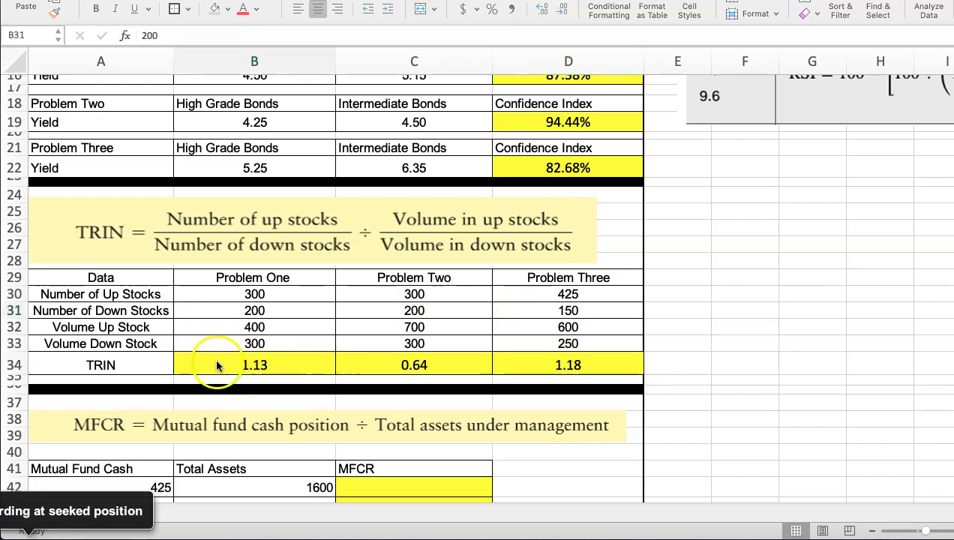
# Step: Set Problem One's Volume Up Stock to 300 and its Volume Down Stock to 400
pyautogui.click(222, 325)
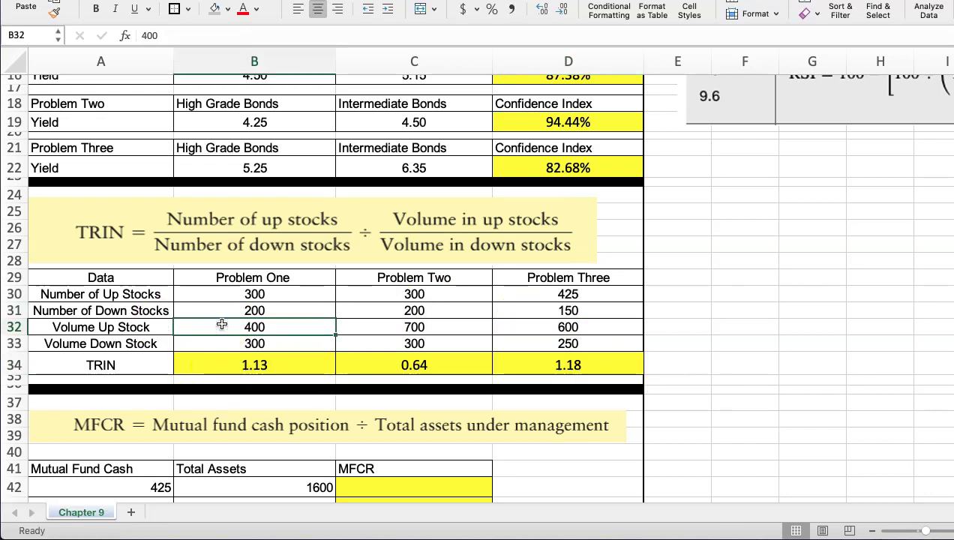
pyautogui.write('300')
pyautogui.click(222, 346)
pyautogui.write('400')
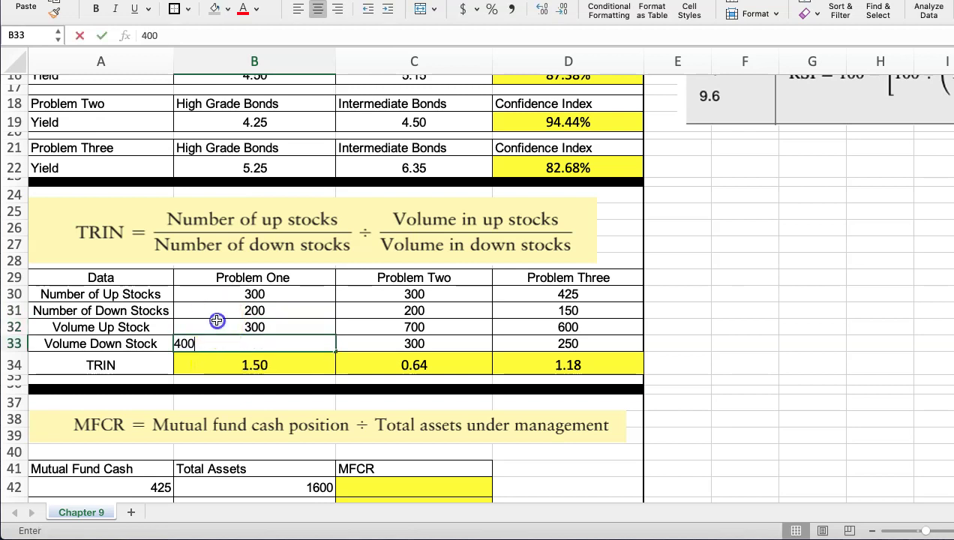
pyautogui.click(216, 321)
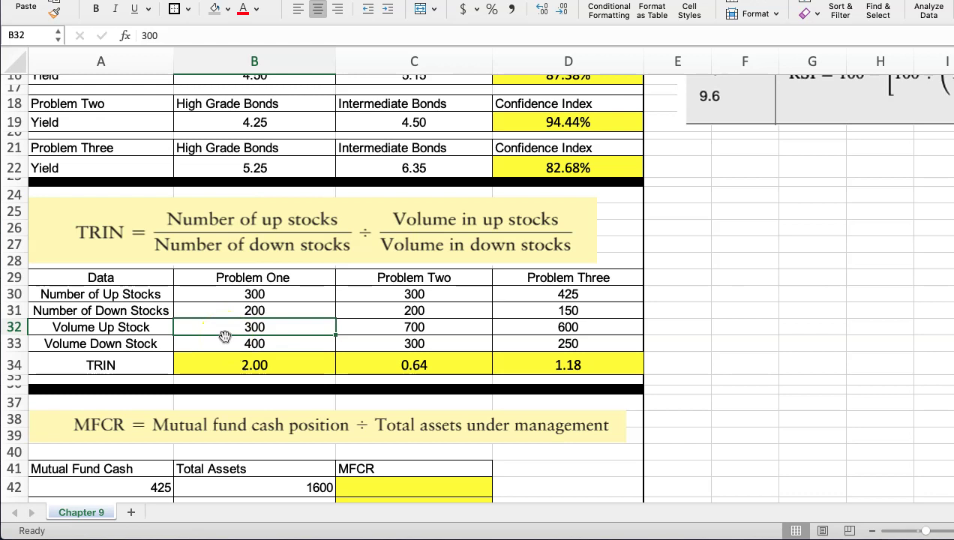
# Step: Set Problem One's Volume Down Stock to 200 and check the TRIN result in B34
pyautogui.click(225, 344)
pyautogui.write('200')
pyautogui.click(229, 373)
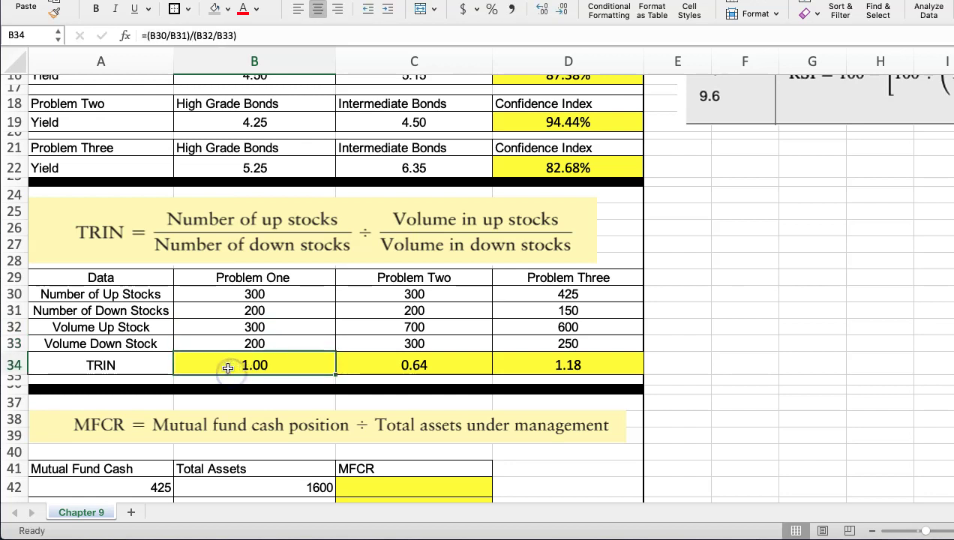
# Step: Set Problem One's Volume Up Stock to 200 and its Volume Down Stock to 3000, and check the TRIN result
pyautogui.click(231, 326)
pyautogui.write('200')
pyautogui.click(229, 342)
pyautogui.write('30')
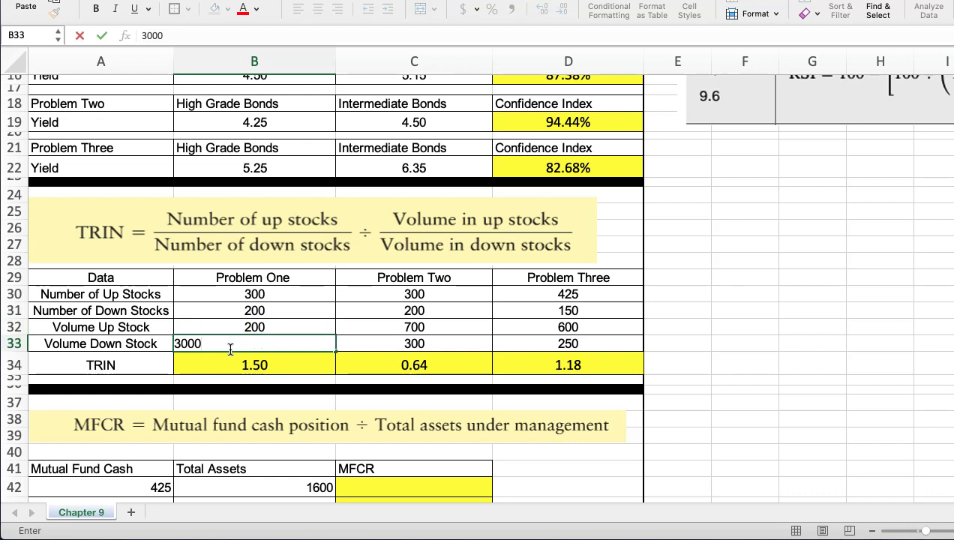
pyautogui.write('0')
pyautogui.click(229, 364)
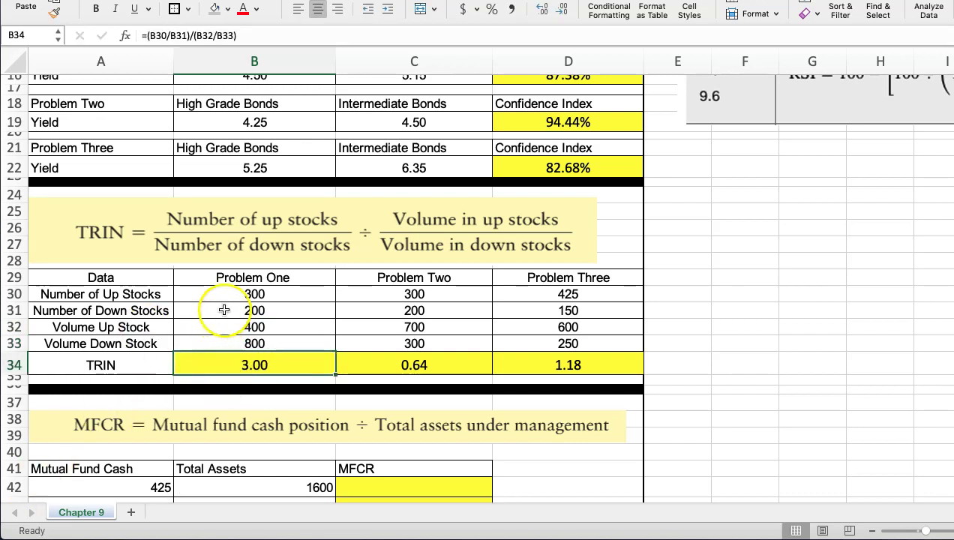
# Step: Examine the stock counts and volumes behind Problem One's TRIN result
pyautogui.click(224, 310)
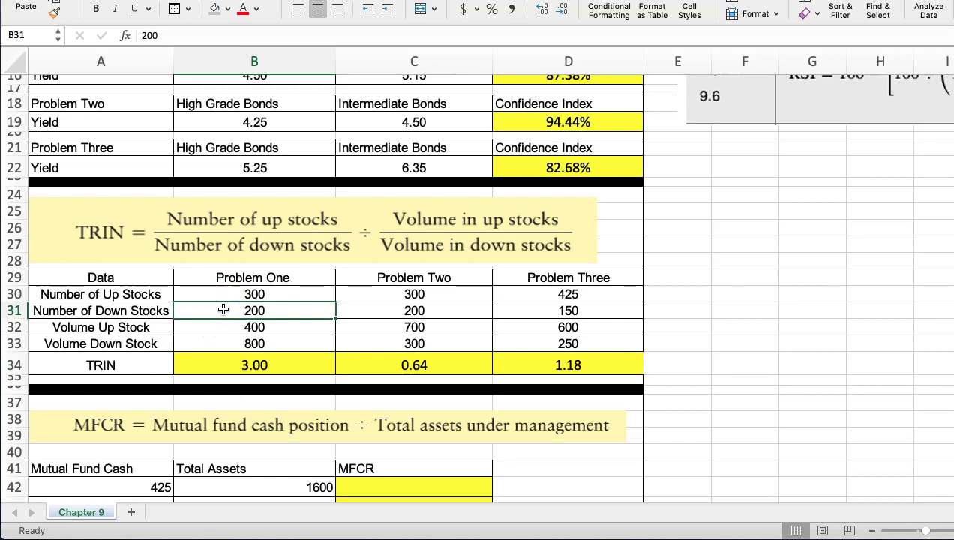
pyautogui.click(224, 342)
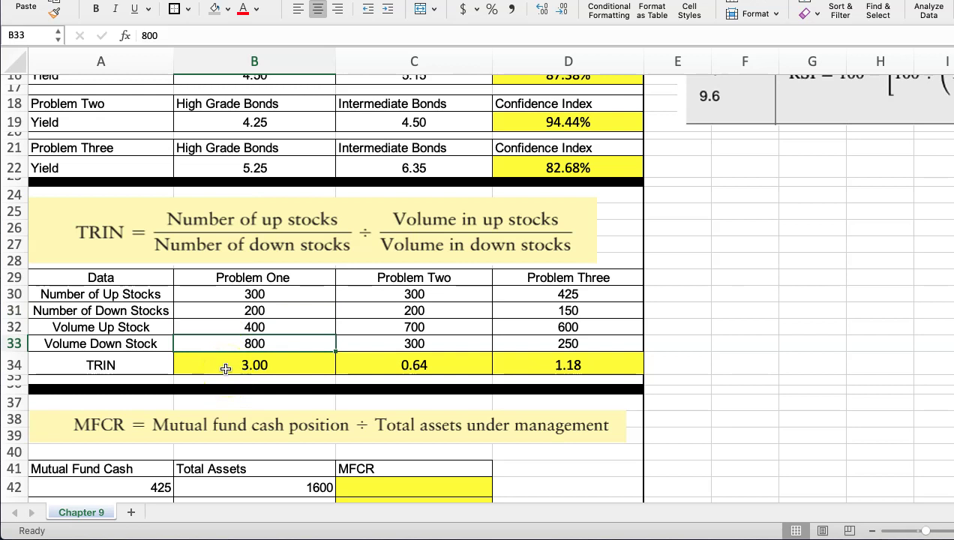
pyautogui.click(221, 293)
pyautogui.click(222, 327)
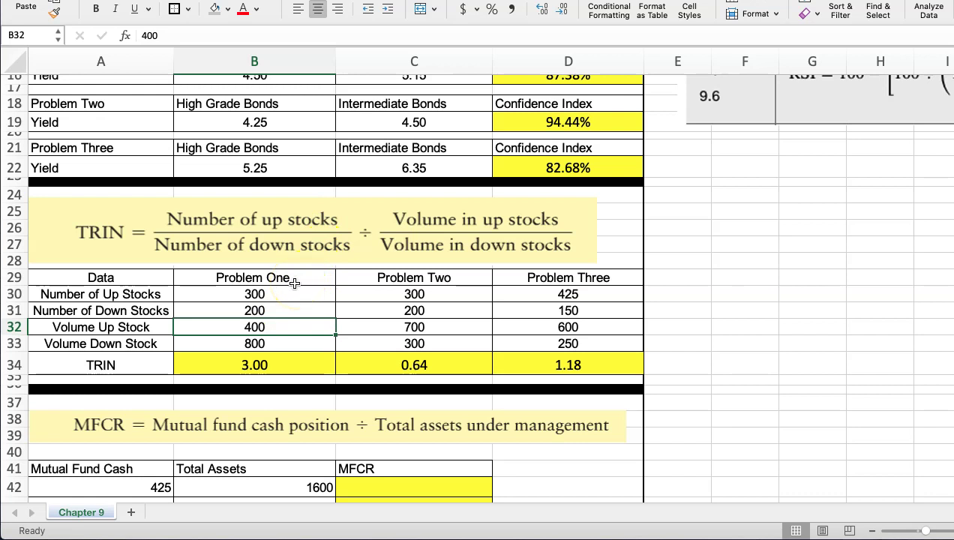
# Step: Calculate the first MFCR in C42 by dividing the mutual fund cash in A42 by the total assets in B42
pyautogui.scroll(-5, 289, 292)
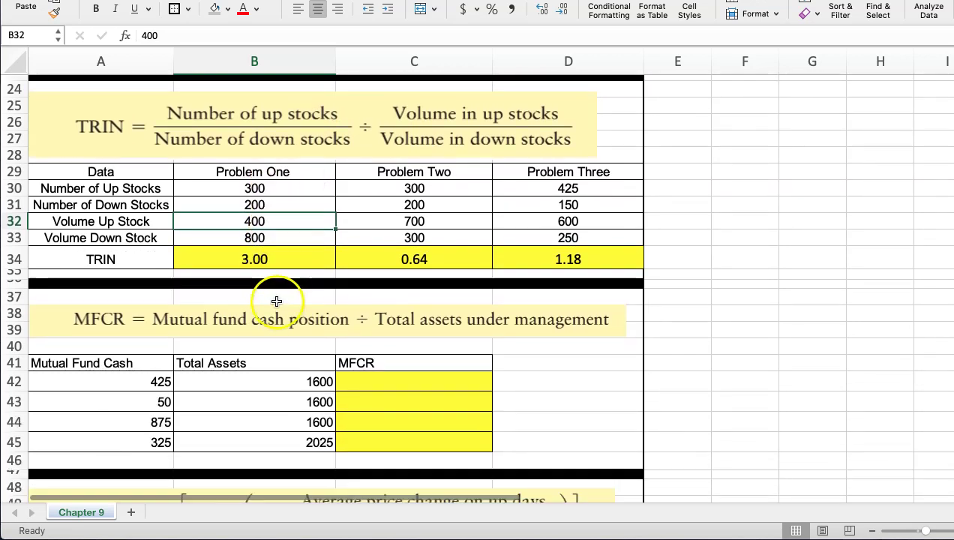
pyautogui.scroll(-4, 276, 300)
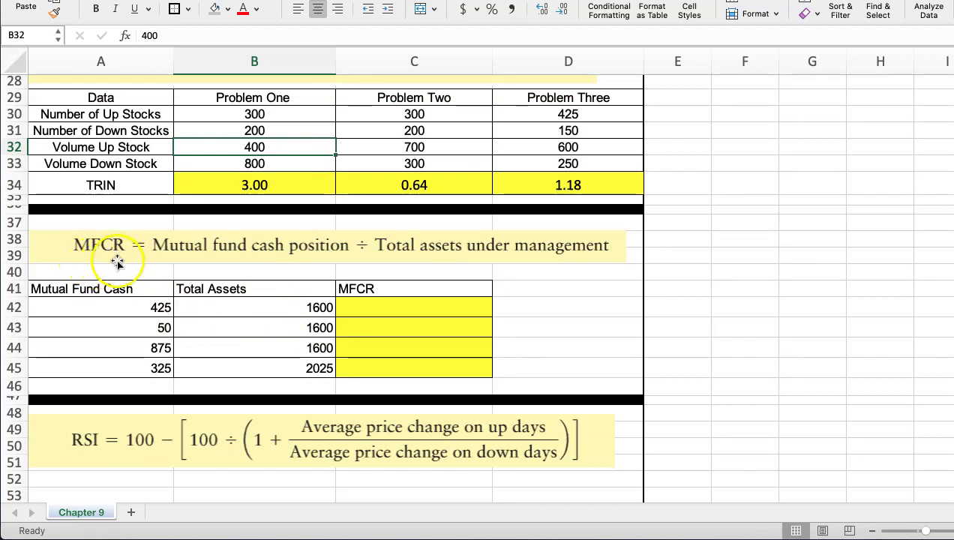
pyautogui.click(399, 304)
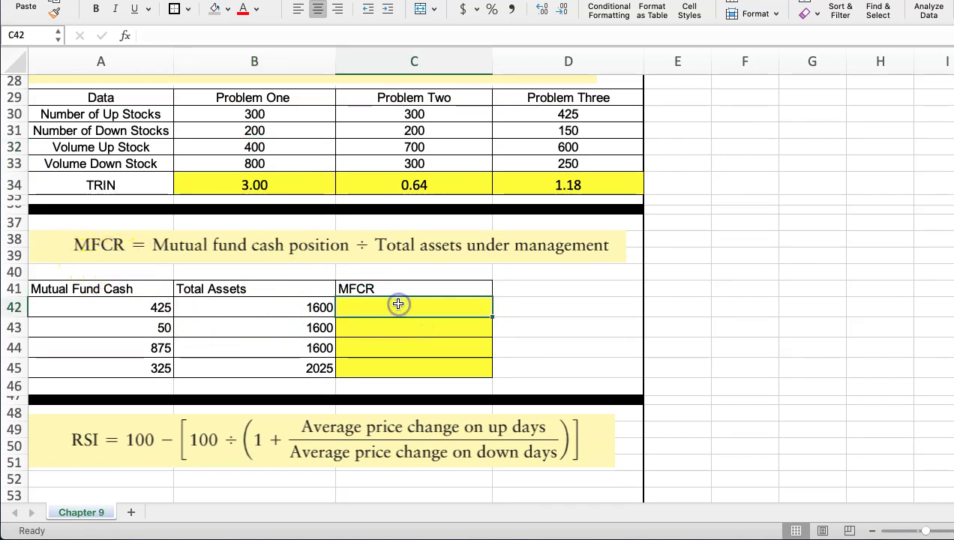
pyautogui.write('+')
pyautogui.click(128, 309)
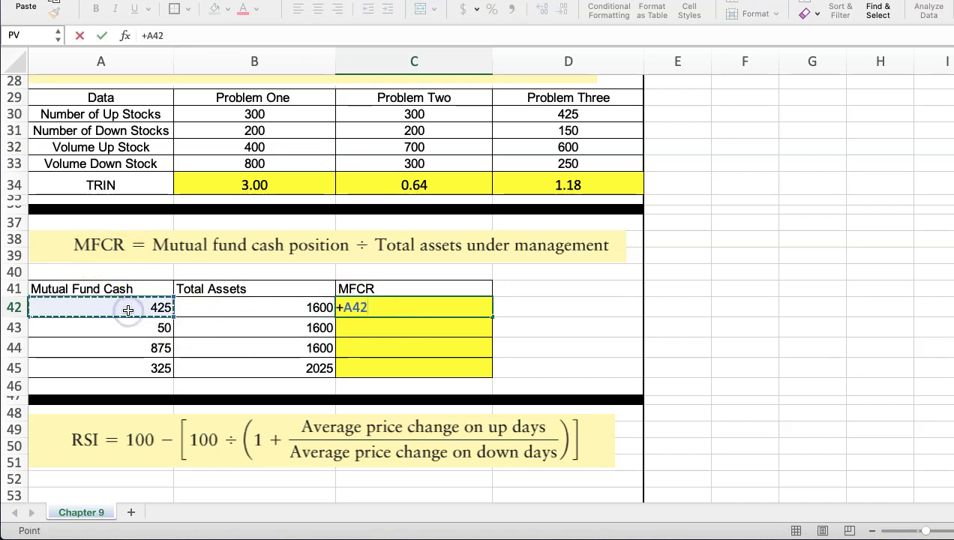
pyautogui.write('/')
pyautogui.click(207, 307)
pyautogui.press('Return')
# Step: Fill the MFCR formula from C42 down to C45
pyautogui.click(379, 308)
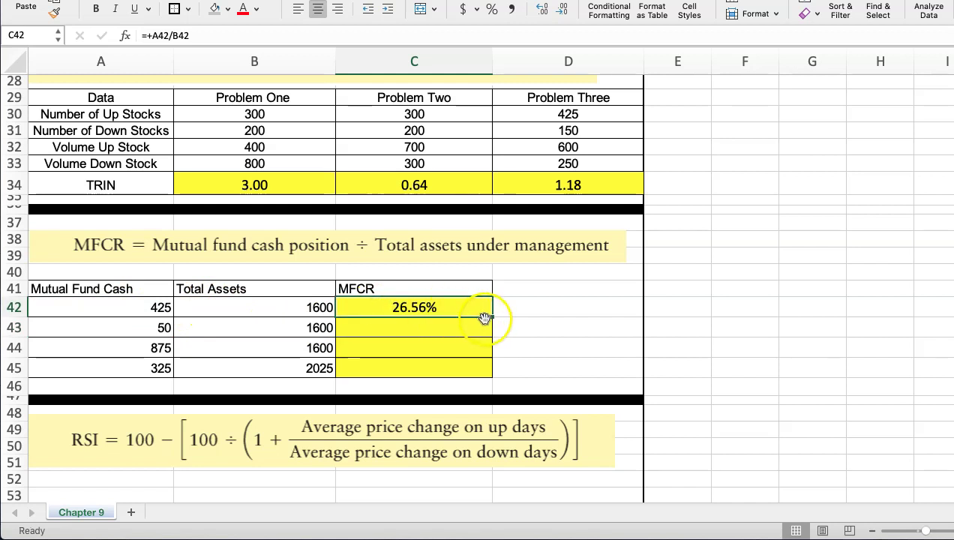
pyautogui.moveTo(491, 318); pyautogui.dragTo(494, 370)
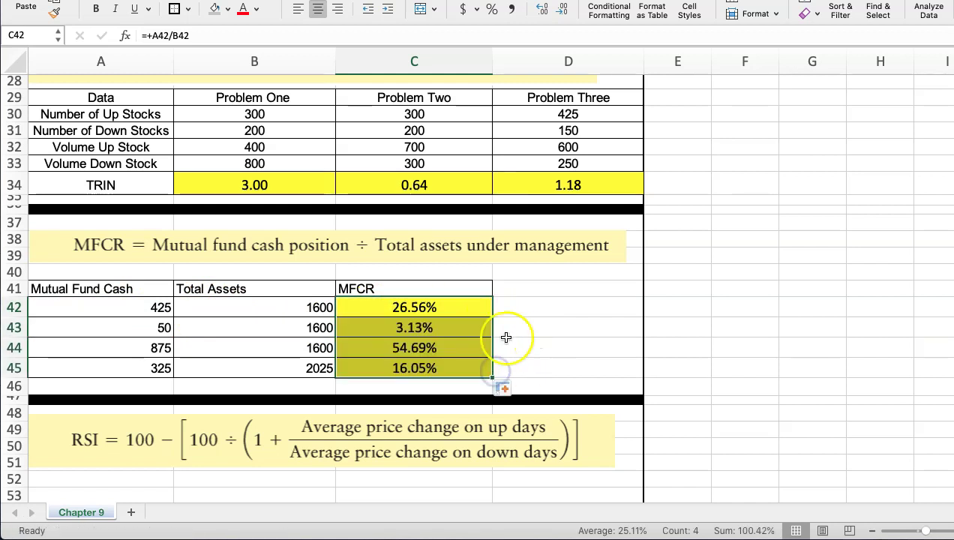
pyautogui.click(383, 347)
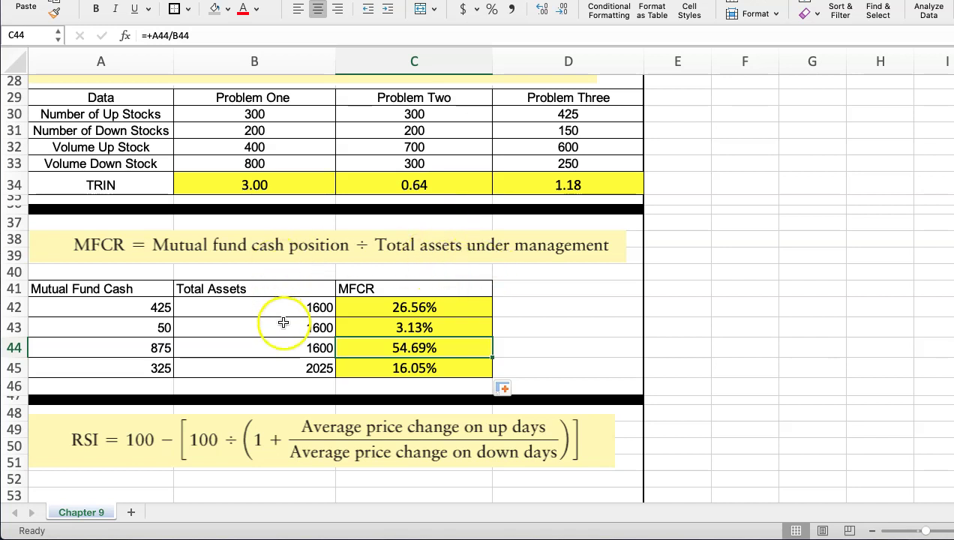
# Step: Calculate Problem One's RSI in D55 with the formula =100-(100/(1+(B55/C55)))
pyautogui.scroll(-5, 283, 323)
pyautogui.scroll(-3, 291, 337)
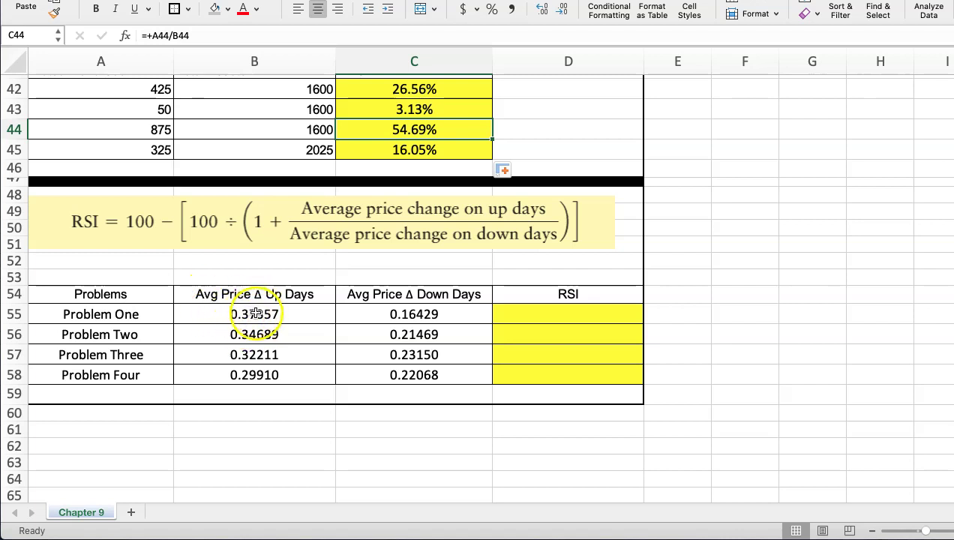
pyautogui.click(251, 317)
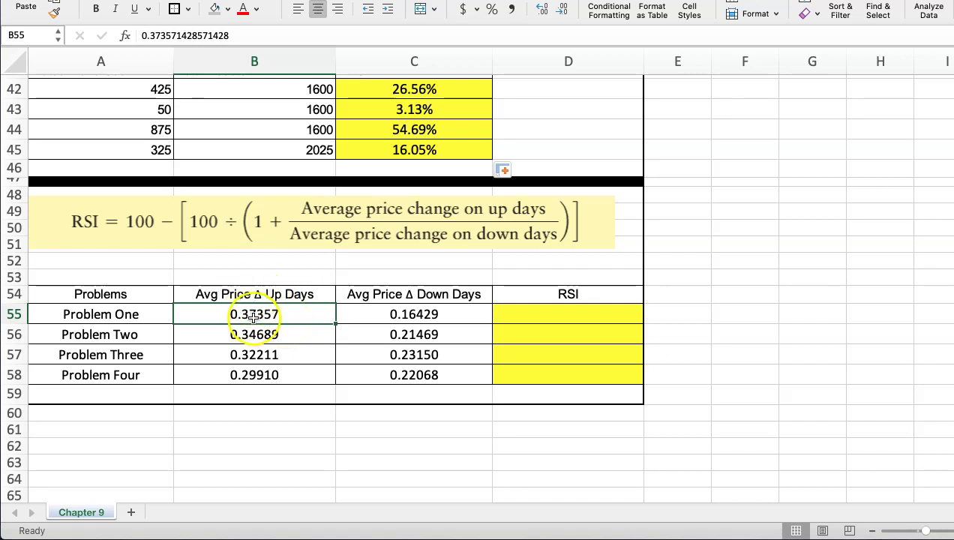
pyautogui.click(368, 312)
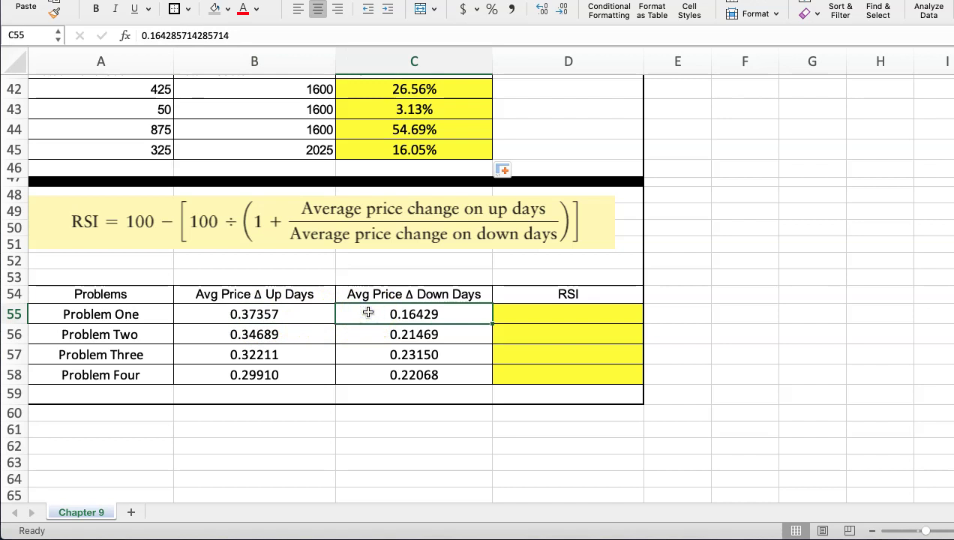
pyautogui.click(518, 314)
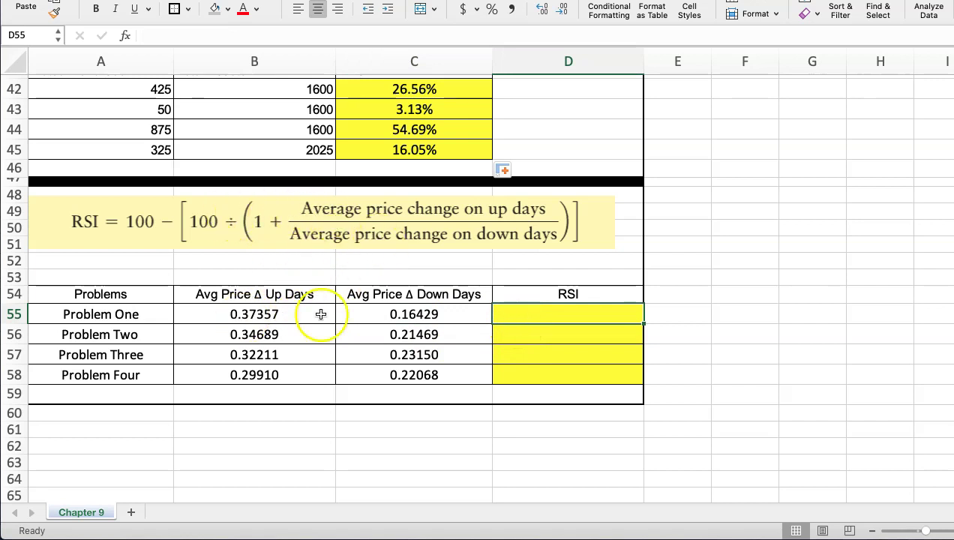
pyautogui.click(517, 312)
pyautogui.write('=')
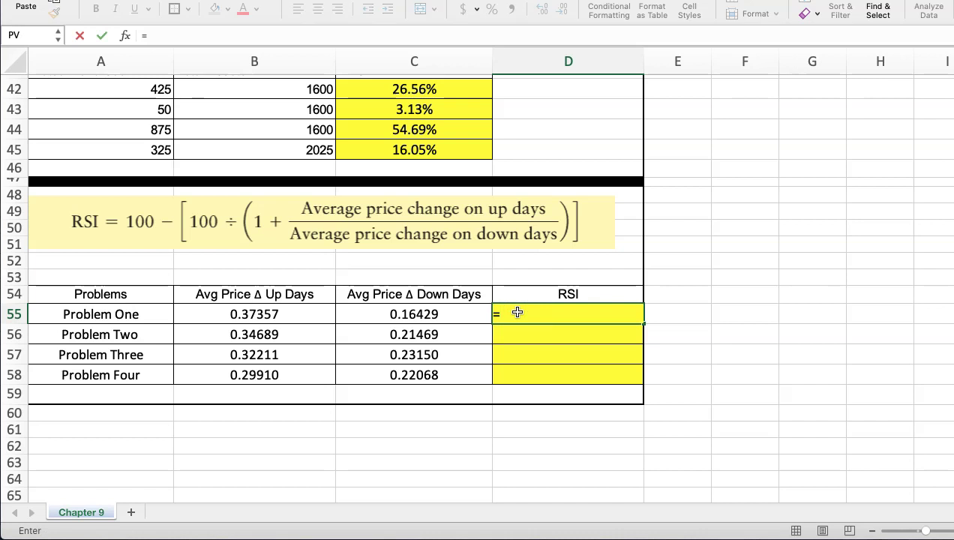
pyautogui.write('100-(100')
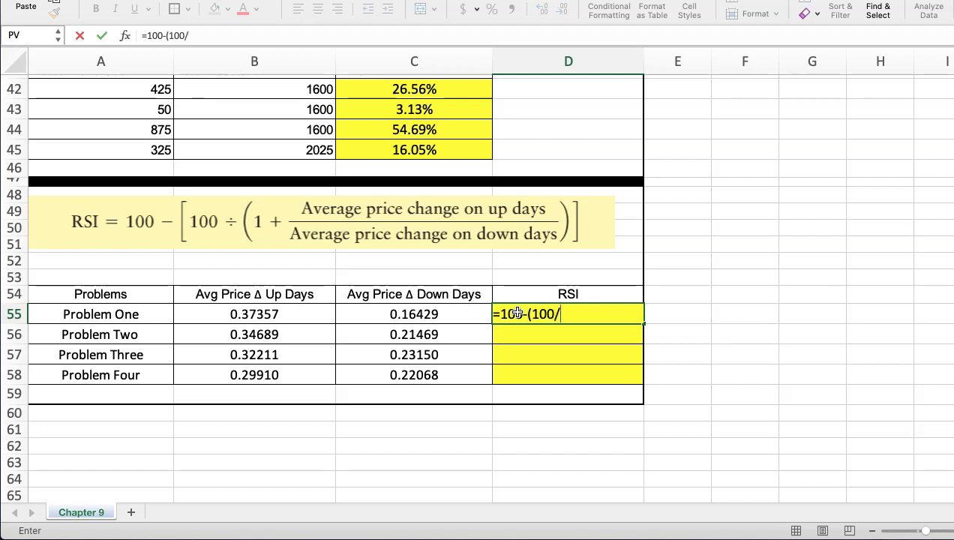
pyautogui.write('/(1+(')
pyautogui.click(282, 315)
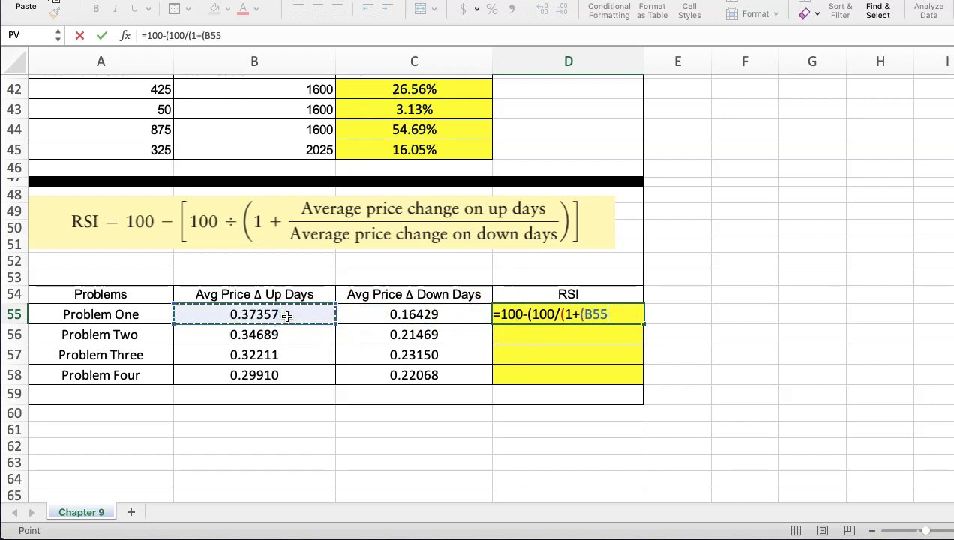
pyautogui.write('/')
pyautogui.click(352, 314)
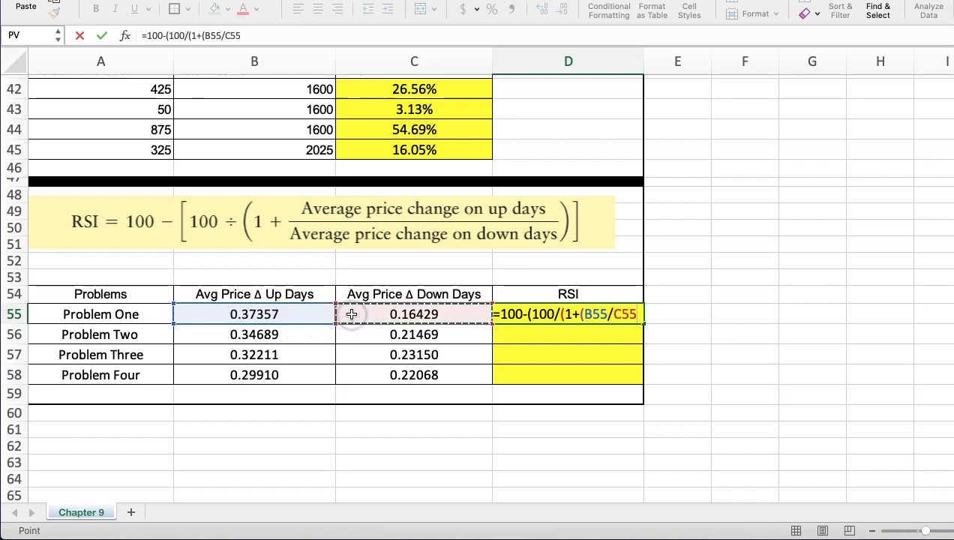
pyautogui.write(')')
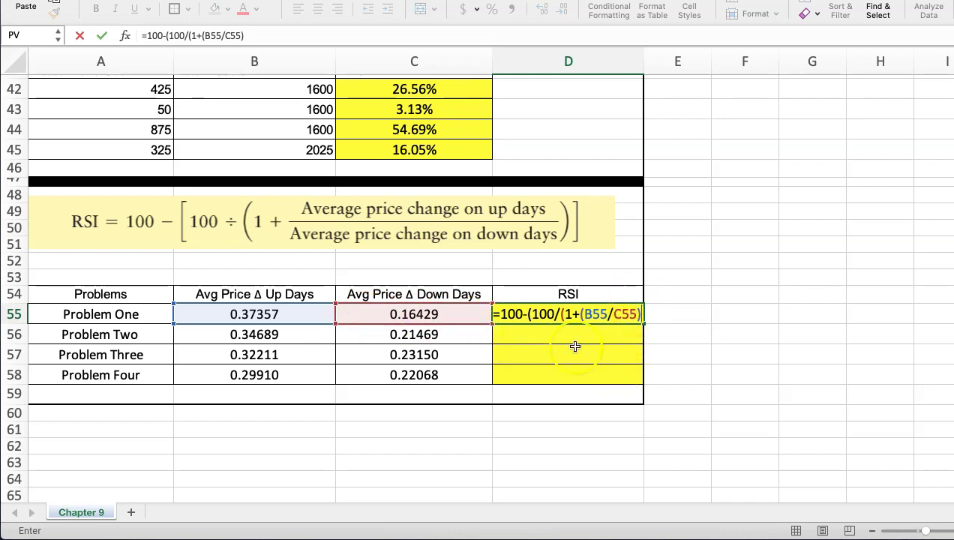
pyautogui.write('))')
pyautogui.press('Return')
# Step: Fill the RSI formula from D55 down to D58 and change the format of these results to Number
pyautogui.click(538, 312)
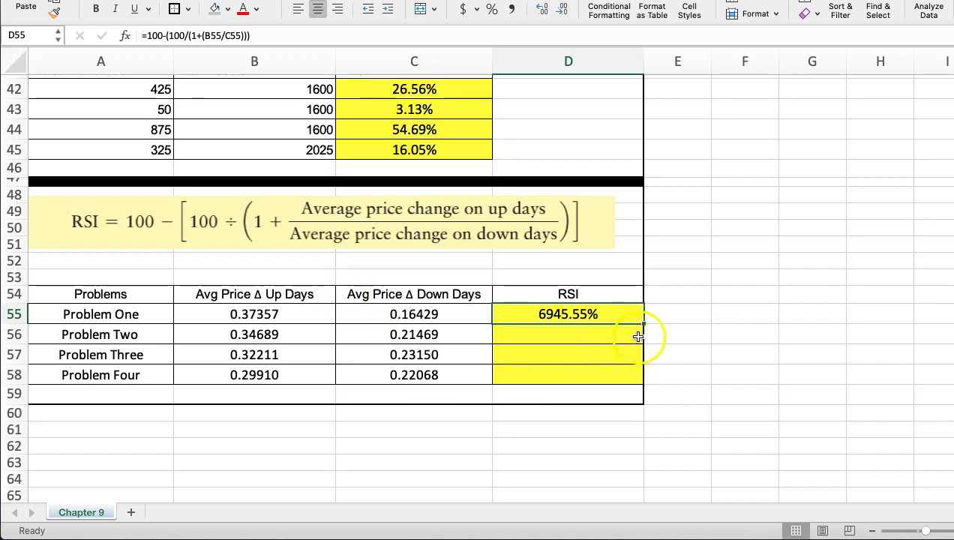
pyautogui.moveTo(643, 325); pyautogui.dragTo(643, 382)
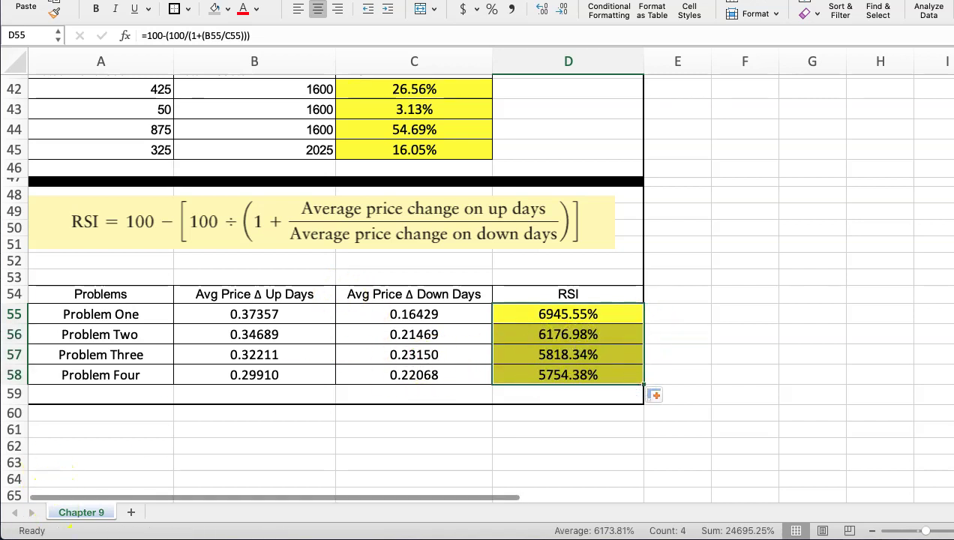
pyautogui.click(487, 1)
pyautogui.click(523, 34)
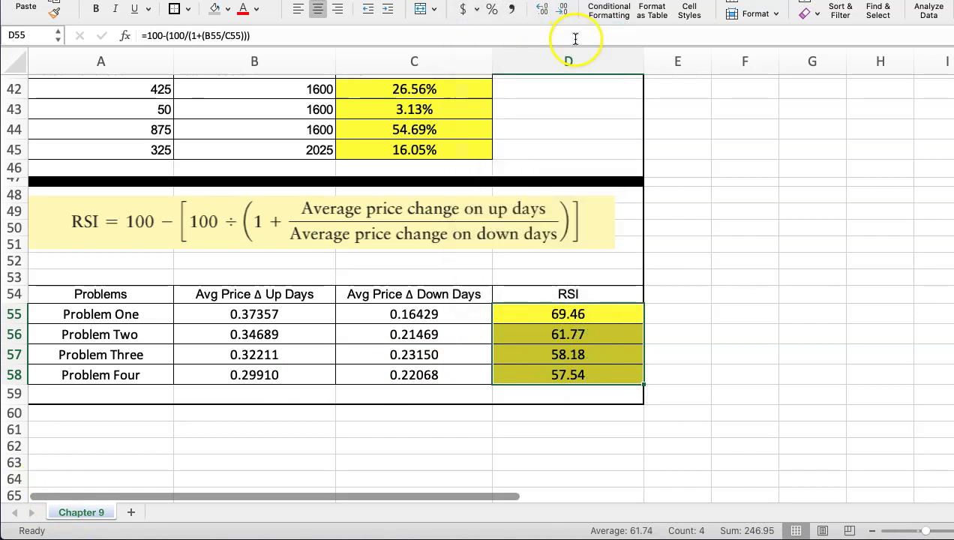
# Step: Show the RSI results in D55 to D58 with one decimal place
pyautogui.click(564, 14)
pyautogui.click(564, 14)
pyautogui.click(543, 13)
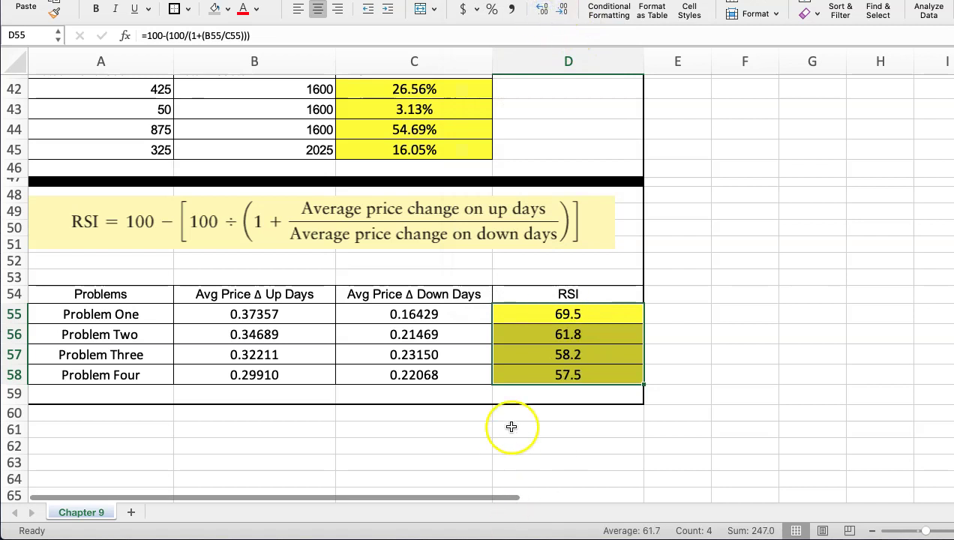
pyautogui.click(515, 355)
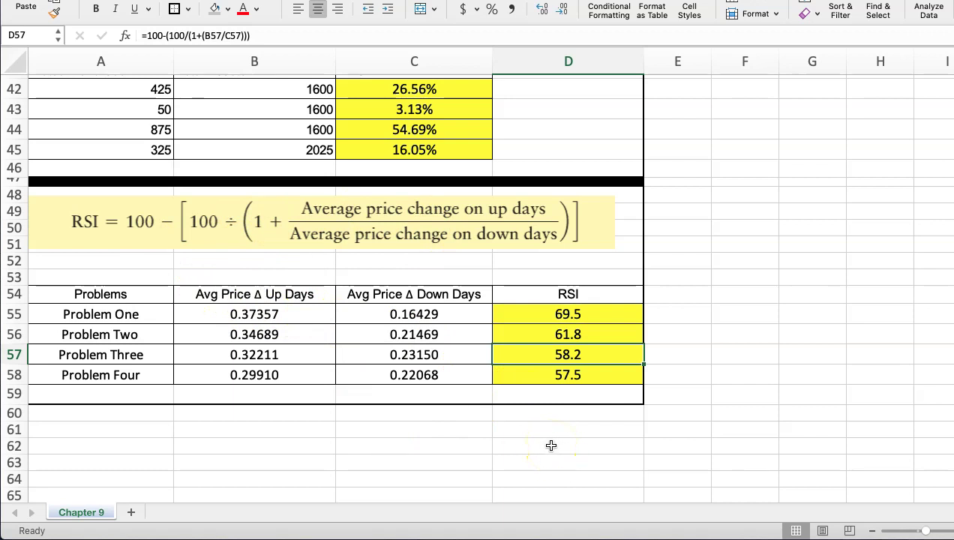
pyautogui.scroll(2, 464, 318)
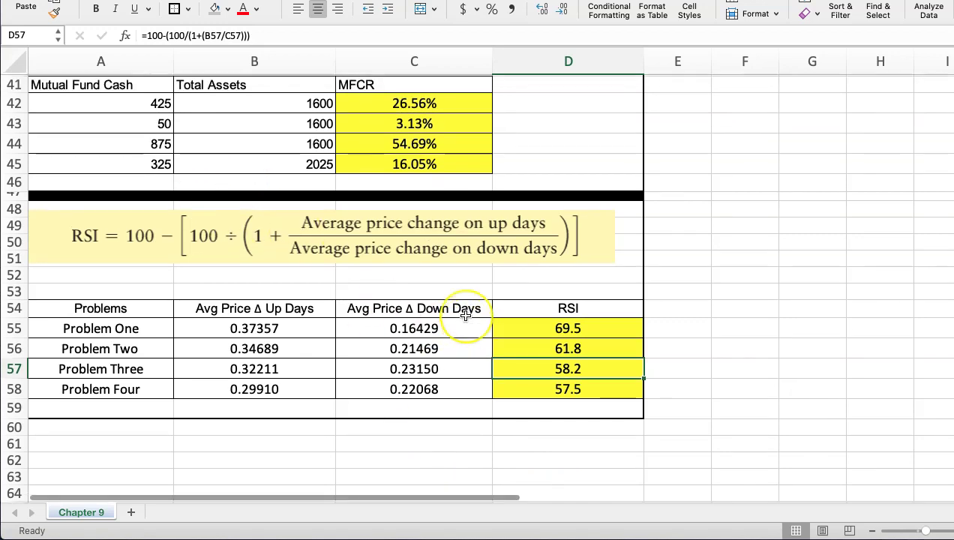
pyautogui.scroll(10, 464, 315)
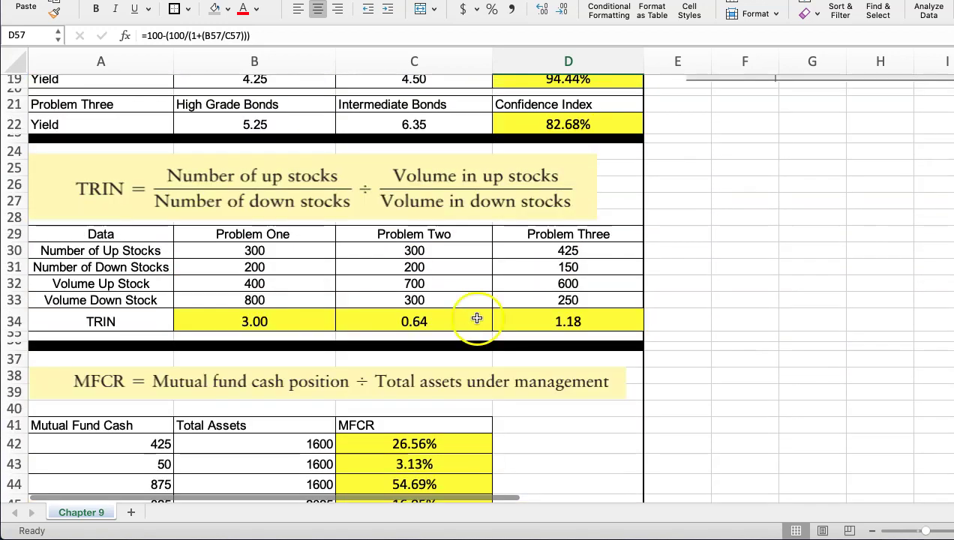
pyautogui.scroll(10, 477, 319)
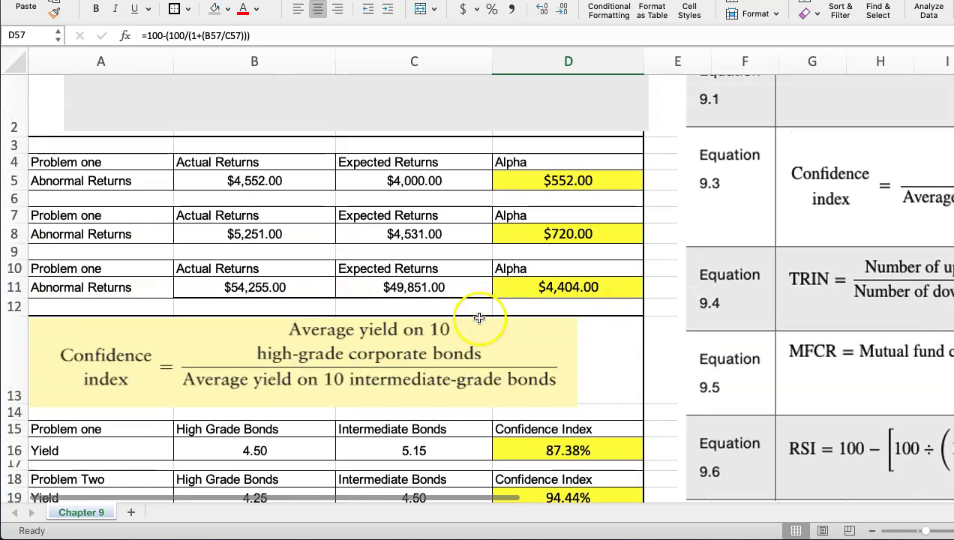
# Step: Review the completed alpha, confidence index, TRIN, MFCR and RSI sections of the worksheet
pyautogui.scroll(2, 478, 318)
pyautogui.scroll(-7, 477, 317)
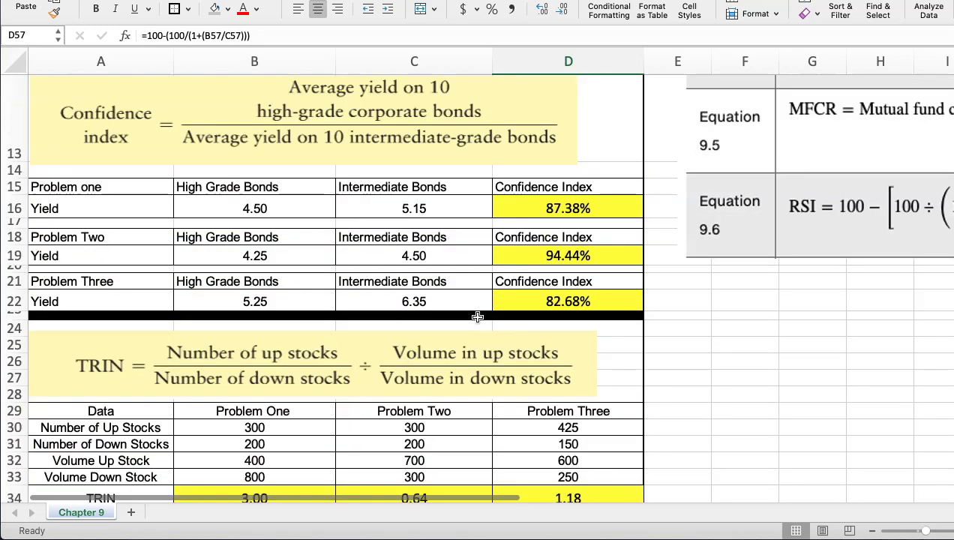
pyautogui.scroll(-15, 477, 317)
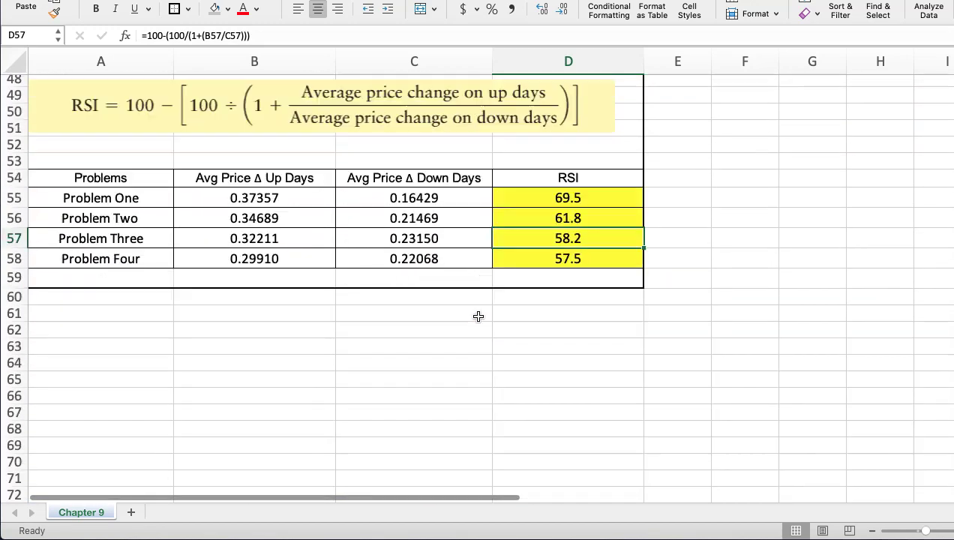
pyautogui.scroll(-1, 478, 316)
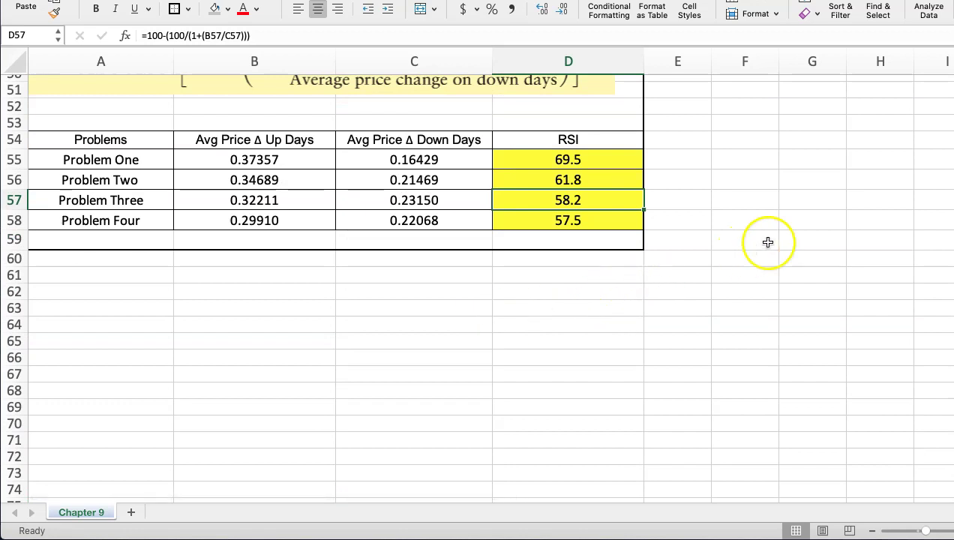
pyautogui.click(731, 241)
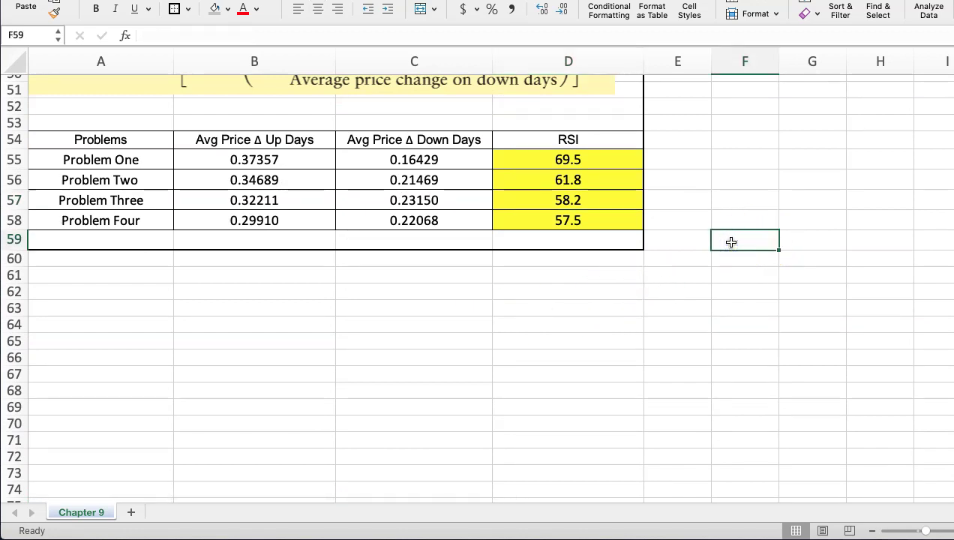
pyautogui.scroll(7, 734, 262)
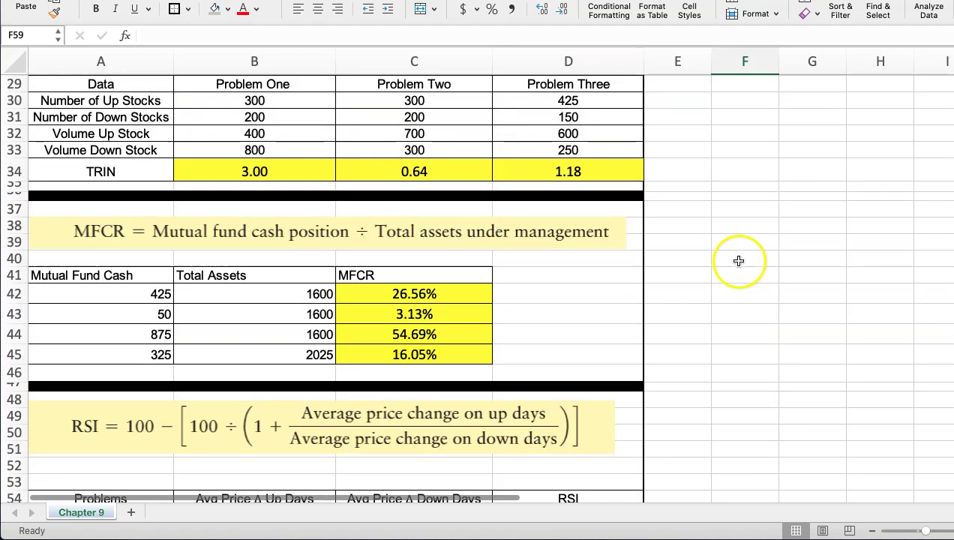
# Step: Label cells F61 to F70 below the RSI table as Day 1 through Day 10
pyautogui.scroll(-6, 742, 332)
pyautogui.scroll(-2, 735, 354)
pyautogui.click(729, 209)
pyautogui.write('Day 1')
pyautogui.press('Return')
pyautogui.write('Day 2')
pyautogui.press('Return')
pyautogui.click(729, 209)
pyautogui.moveTo(774, 217); pyautogui.dragTo(780, 366)
# Step: Enter 1, 2.25, 3.25, 4 and 5 in G61 to G65 for Days 1 to 5
pyautogui.click(814, 208)
pyautogui.write('1')
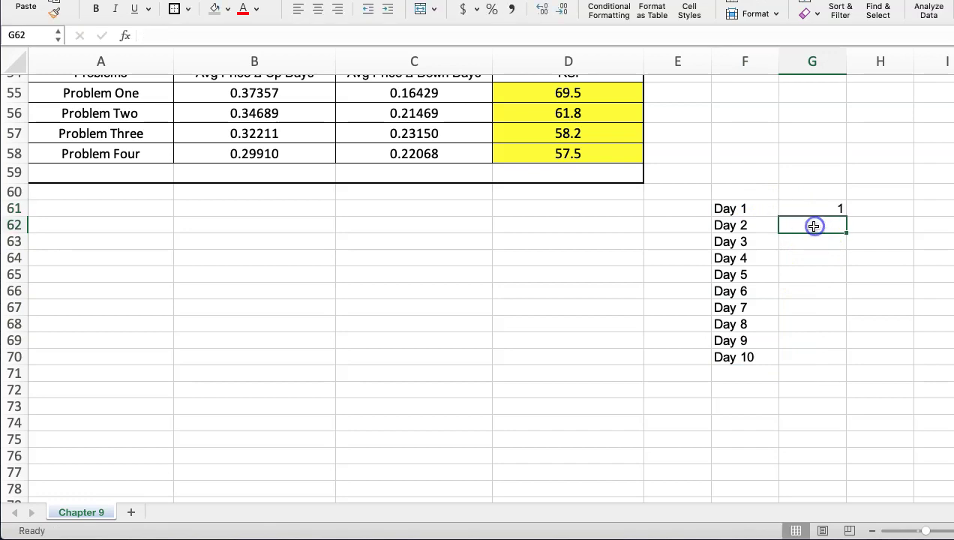
pyautogui.write('2.25')
pyautogui.press('Return')
pyautogui.write('3.25')
pyautogui.click(812, 262)
pyautogui.write('4')
pyautogui.click(812, 279)
pyautogui.write('5')
# Step: Enter 2, 3.25, 1.25, 0.5 and 2.2 in G66 to G70 for Days 6 to 10
pyautogui.click(811, 292)
pyautogui.write('2')
pyautogui.click(813, 306)
pyautogui.write('3.25')
pyautogui.click(812, 324)
pyautogui.write('1.25')
pyautogui.click(809, 340)
pyautogui.write('.5')
pyautogui.click(808, 357)
pyautogui.write('2.2')
pyautogui.click(804, 373)
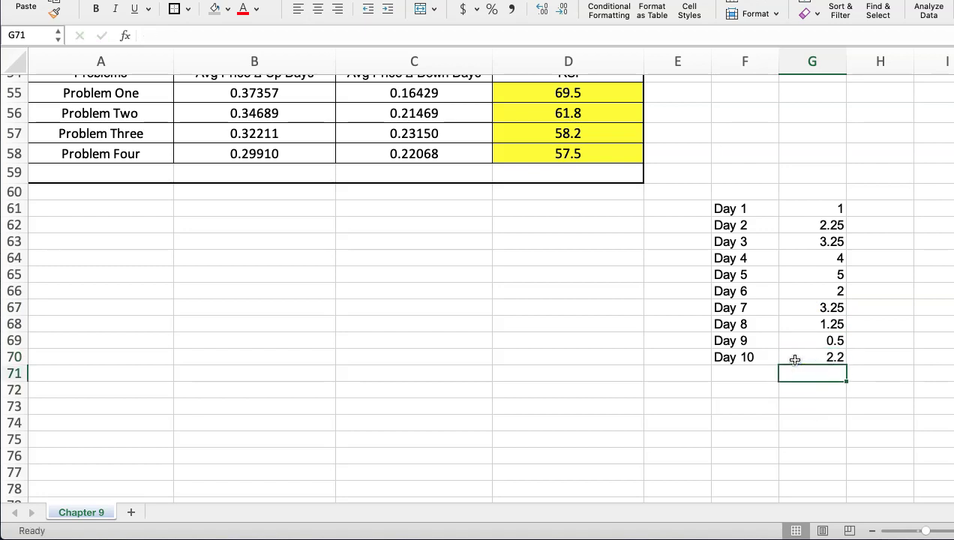
# Step: Calculate the ten-day average in H70 with the formula =AVERAGE(G61:G70)
pyautogui.click(881, 356)
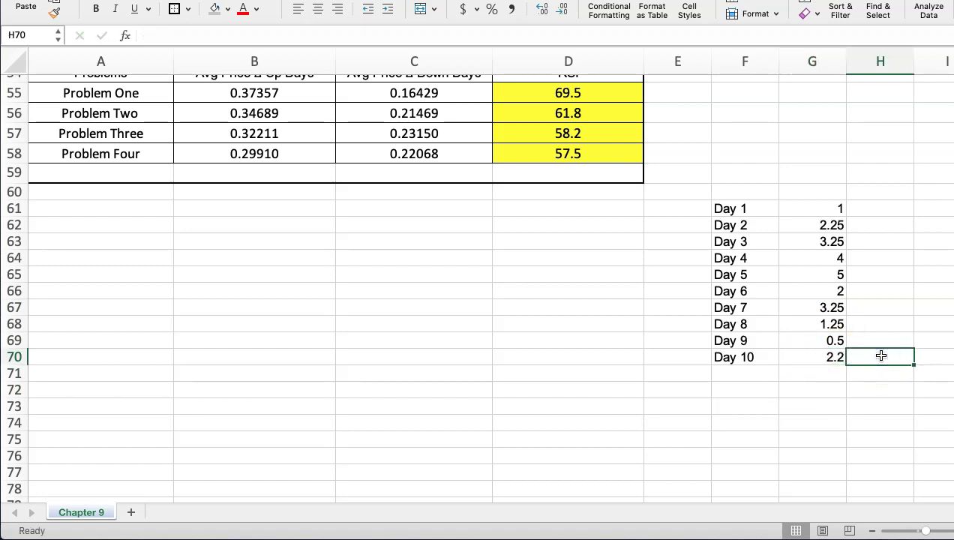
pyautogui.write('=av')
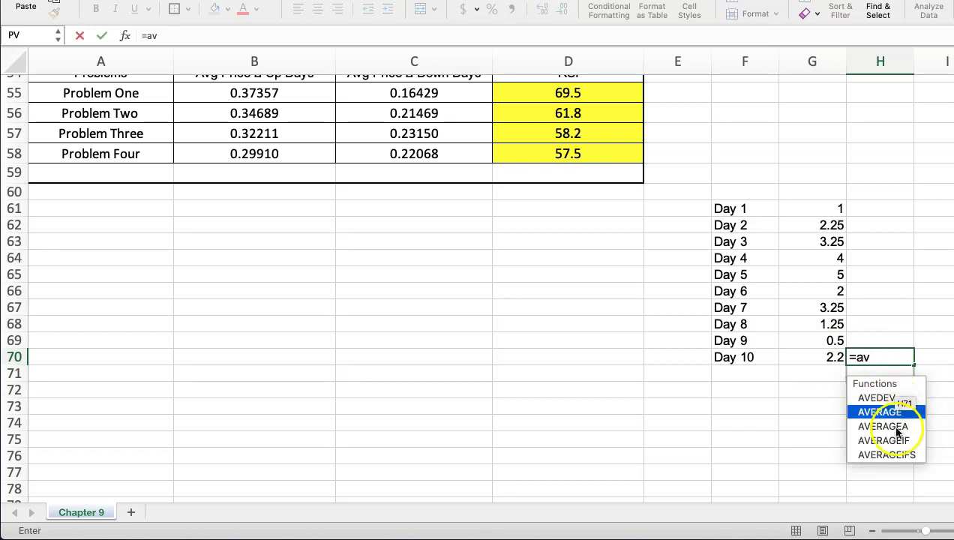
pyautogui.doubleClick(884, 411)
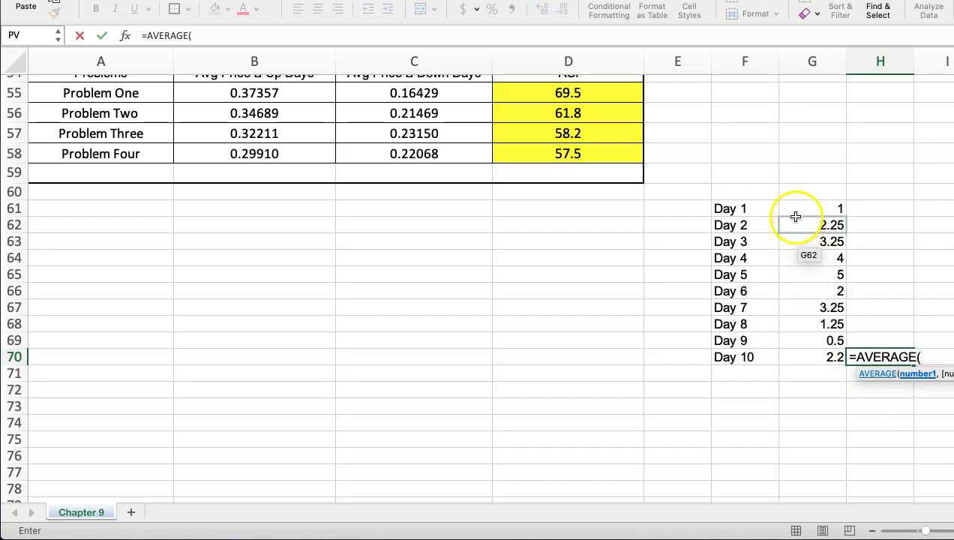
pyautogui.moveTo(796, 209); pyautogui.dragTo(790, 358)
pyautogui.press('Return')
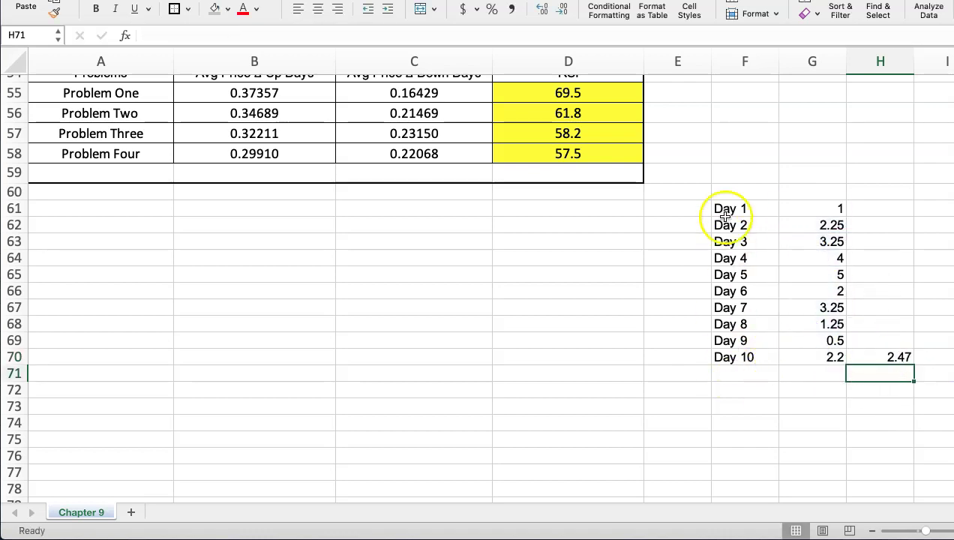
# Step: Extend the labels down to Day 14 and enter 5, 4.25, 3.25 and 2.22 in G71 to G74
pyautogui.moveTo(723, 209); pyautogui.dragTo(783, 432)
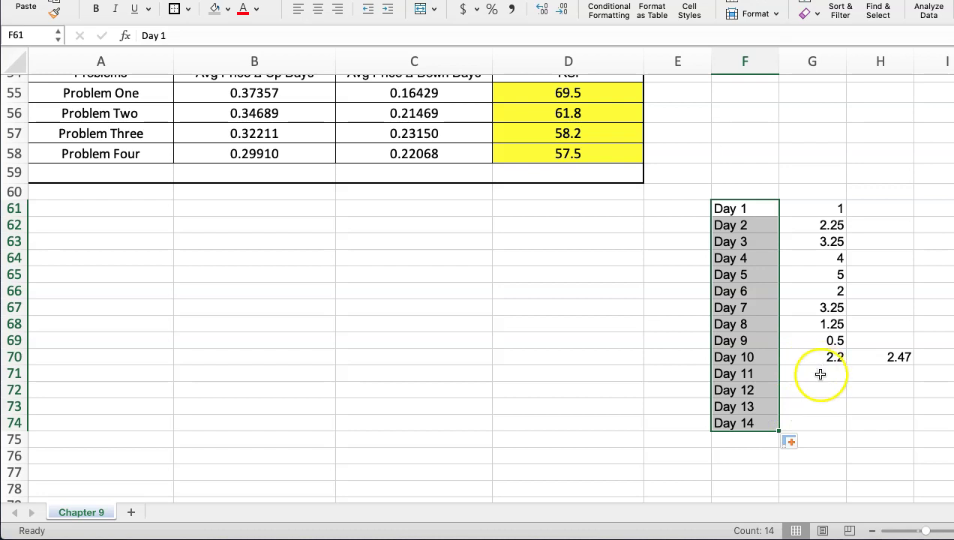
pyautogui.click(820, 376)
pyautogui.write('5')
pyautogui.click(816, 393)
pyautogui.write('4.25')
pyautogui.click(815, 408)
pyautogui.write('325')
pyautogui.click(815, 422)
pyautogui.click(811, 405)
pyautogui.write('3')
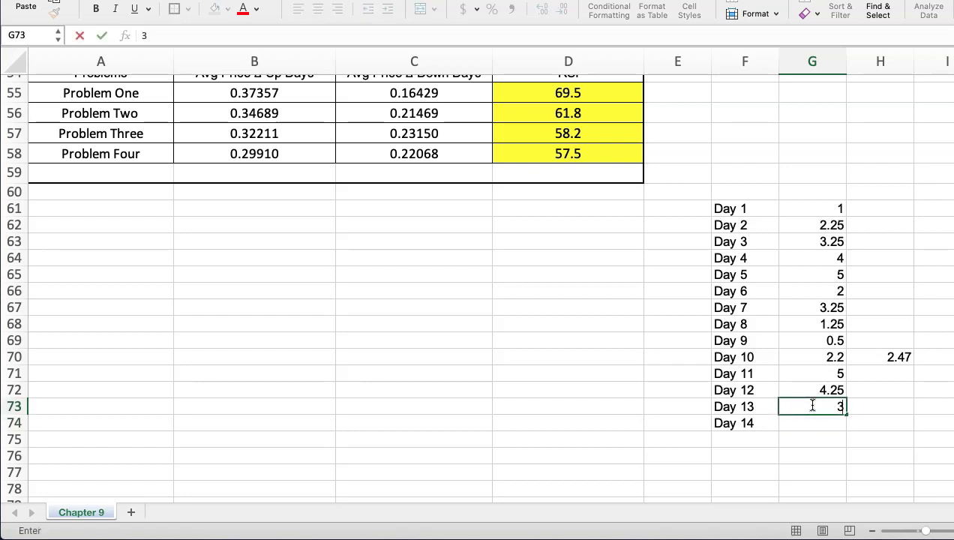
pyautogui.write('225')
pyautogui.click(813, 425)
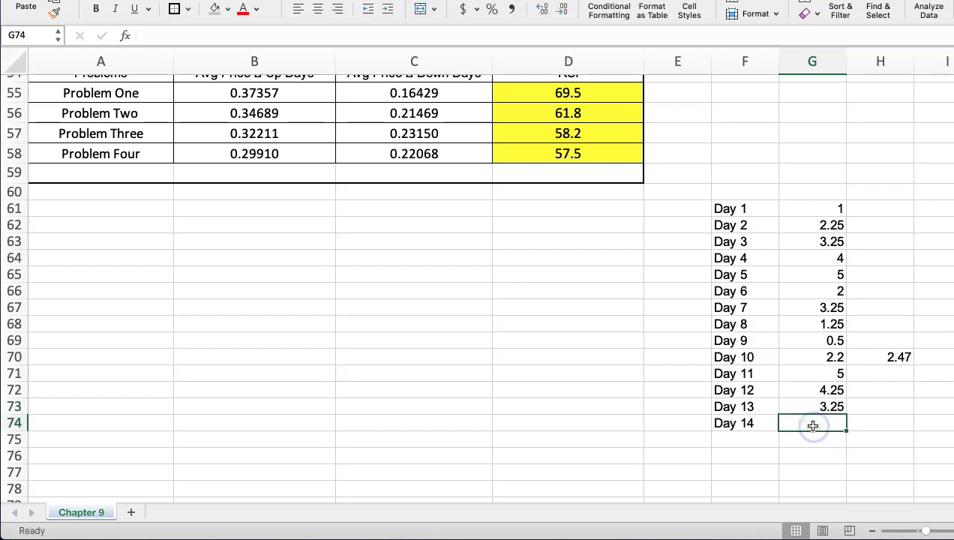
pyautogui.write('2.22')
# Step: Fill the ten-day average formula from H70 down to H74
pyautogui.click(874, 422)
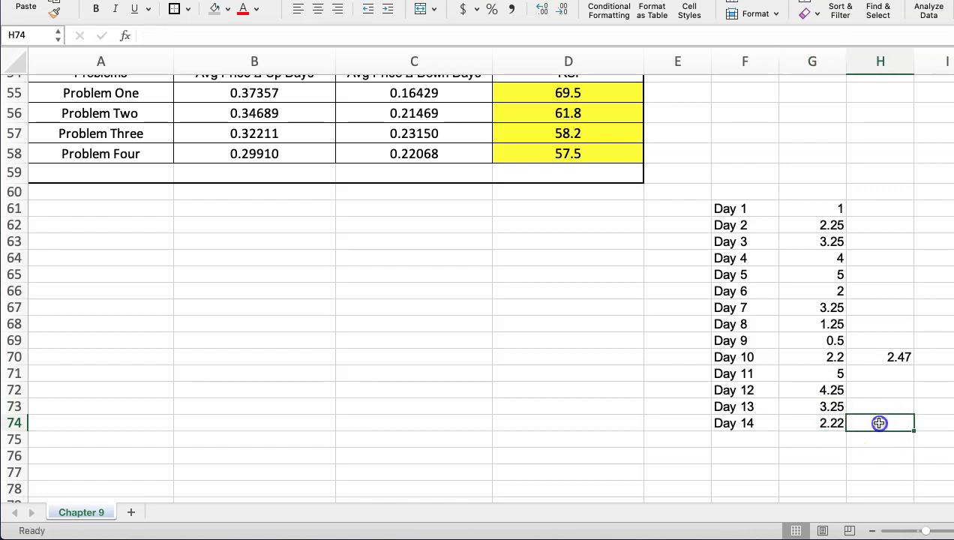
pyautogui.click(881, 372)
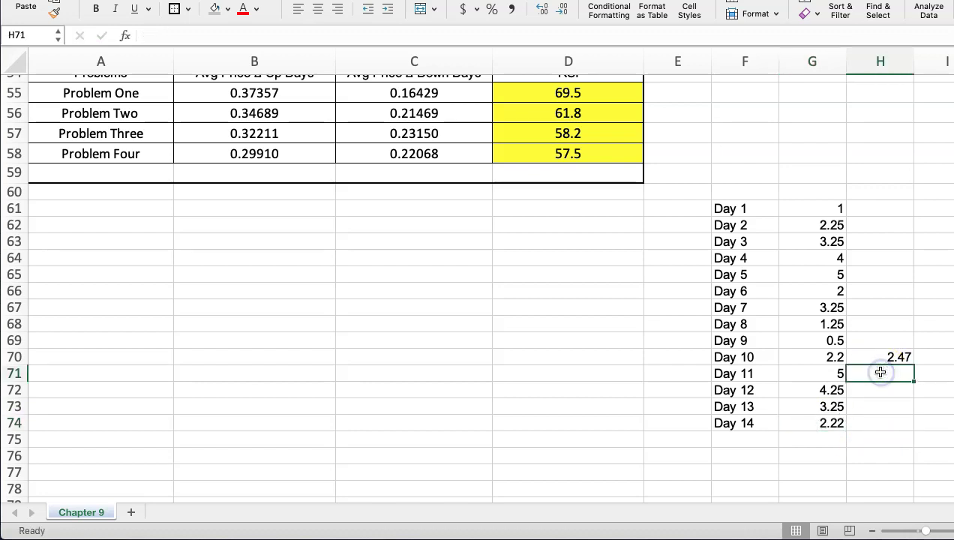
pyautogui.click(879, 357)
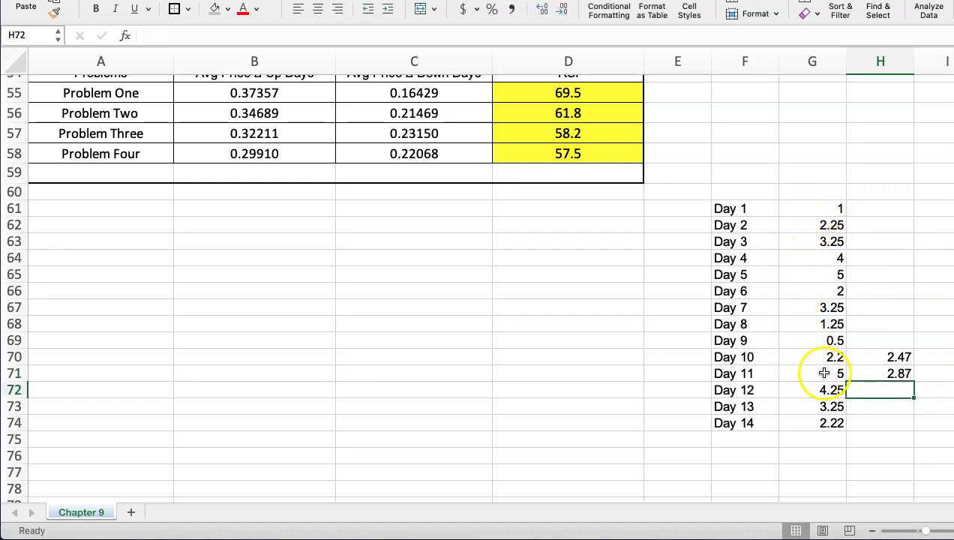
pyautogui.click(903, 358)
pyautogui.moveTo(913, 365); pyautogui.dragTo(915, 432)
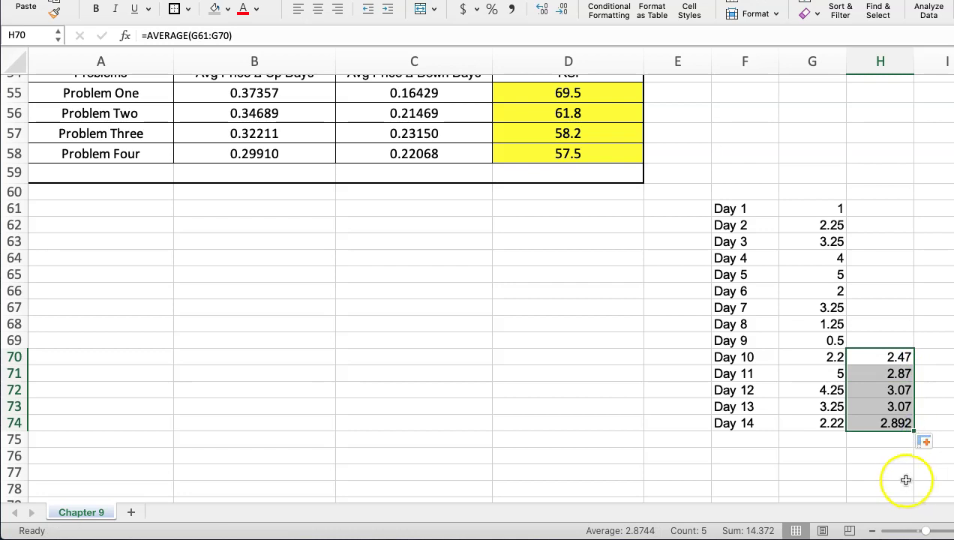
# Step: Clear H74 and rebuild its ten-day average as =AVERAGE(G65:G74)
pyautogui.click(874, 423)
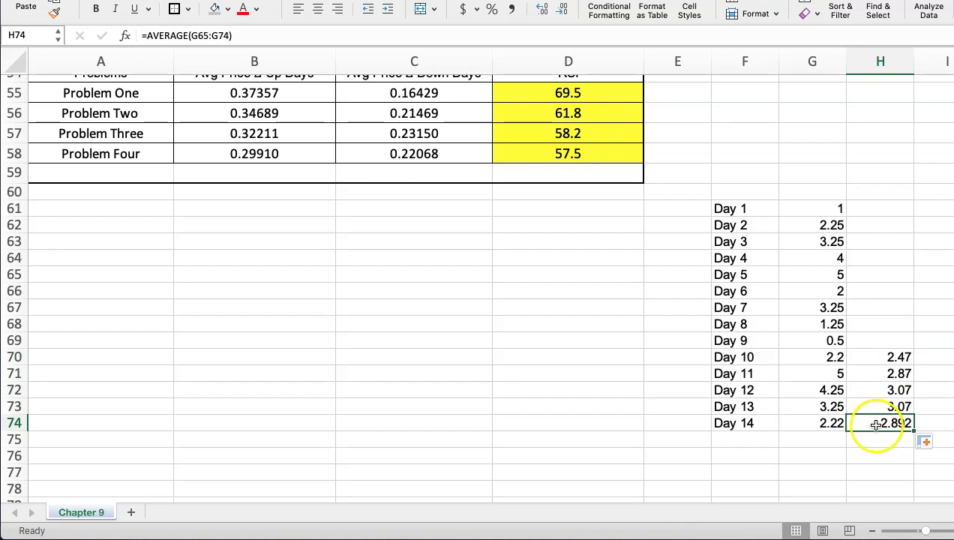
pyautogui.press('BackSpace')
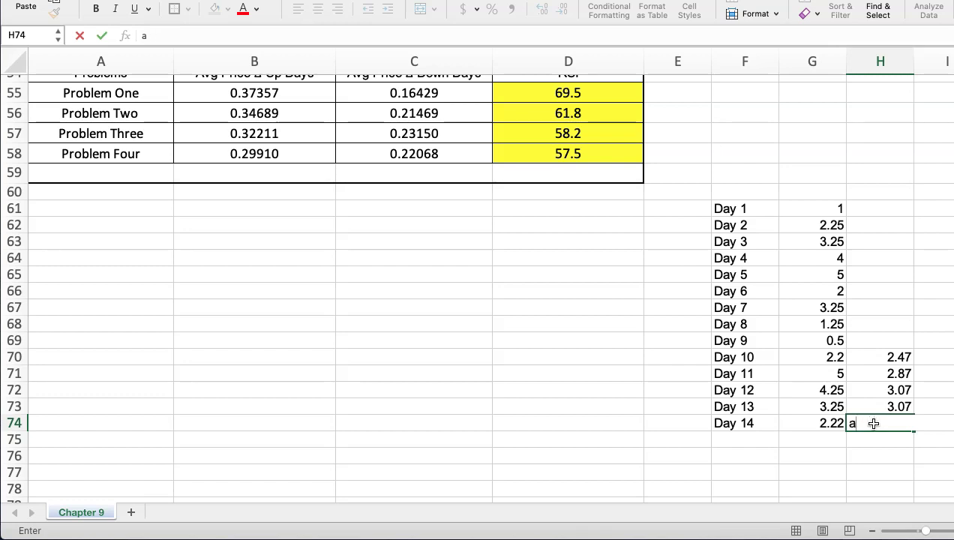
pyautogui.write('a')
pyautogui.click(886, 459)
pyautogui.write('v')
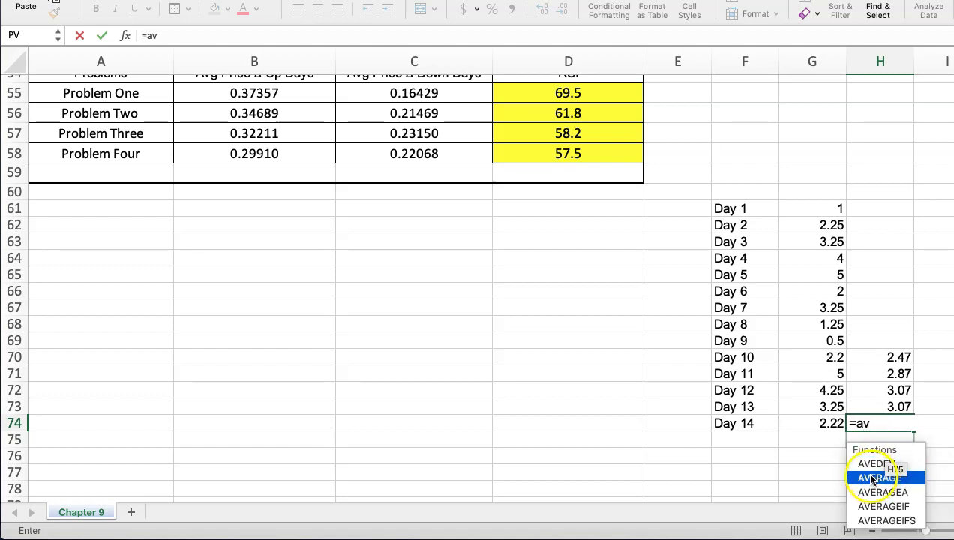
pyautogui.doubleClick(871, 479)
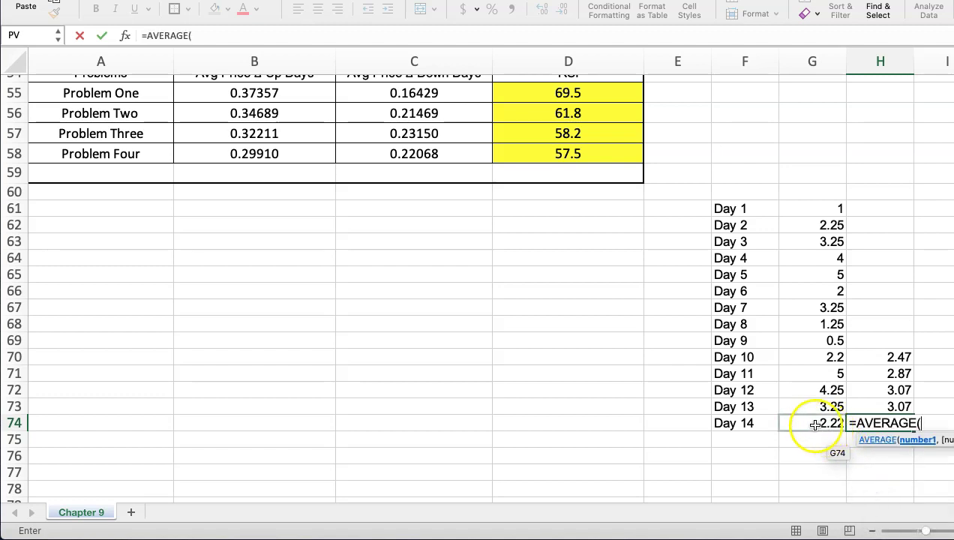
pyautogui.moveTo(811, 425); pyautogui.dragTo(806, 278)
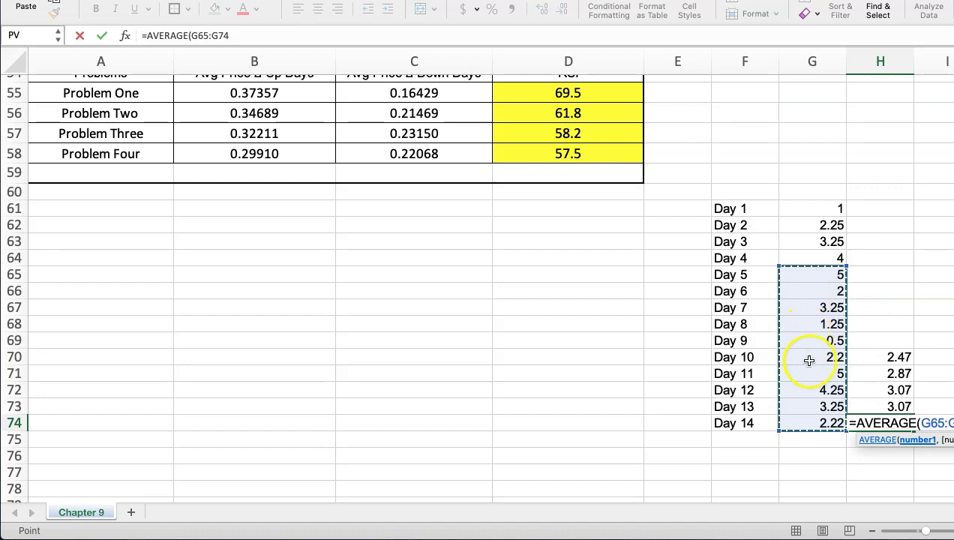
pyautogui.press('Return')
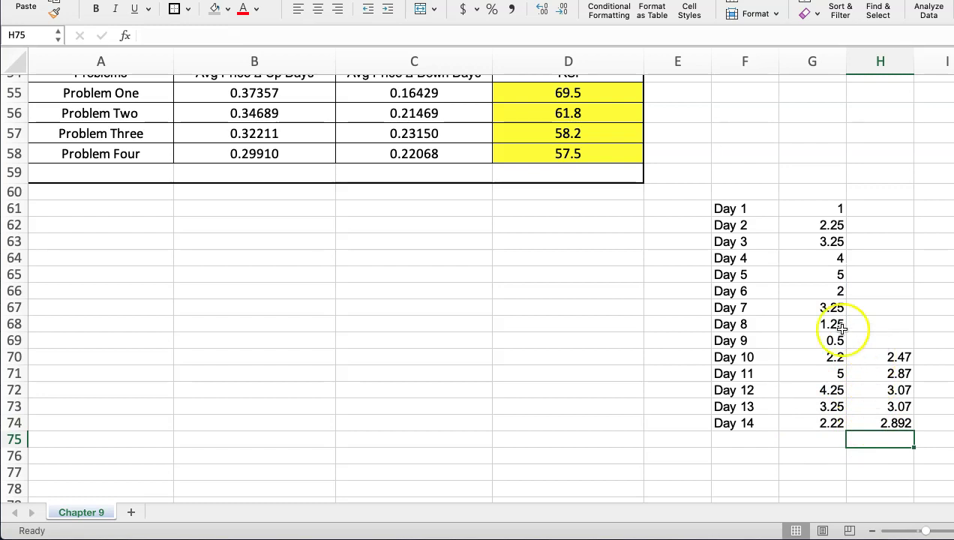
# Step: Enter the period length 10 in E70, E71 and E72 beside Days 10 to 12
pyautogui.click(681, 357)
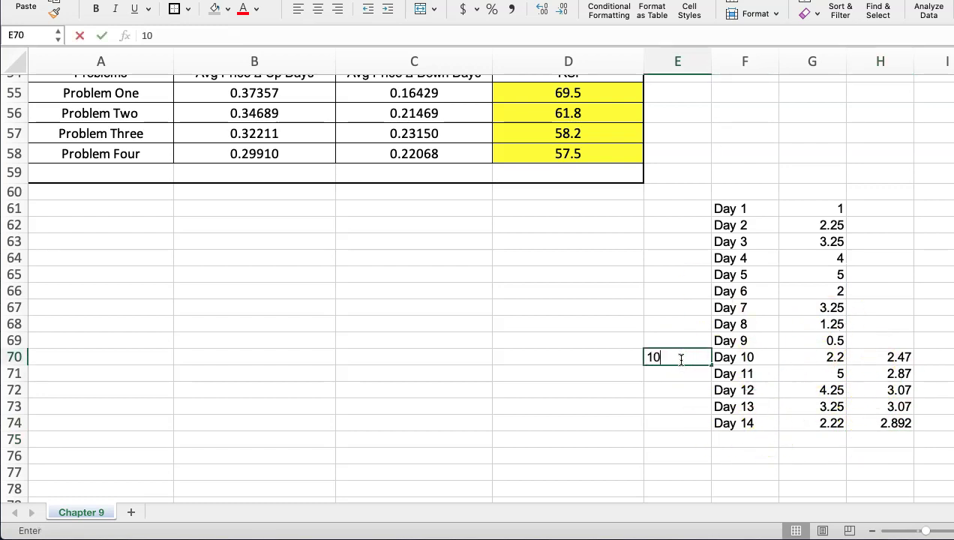
pyautogui.click(677, 374)
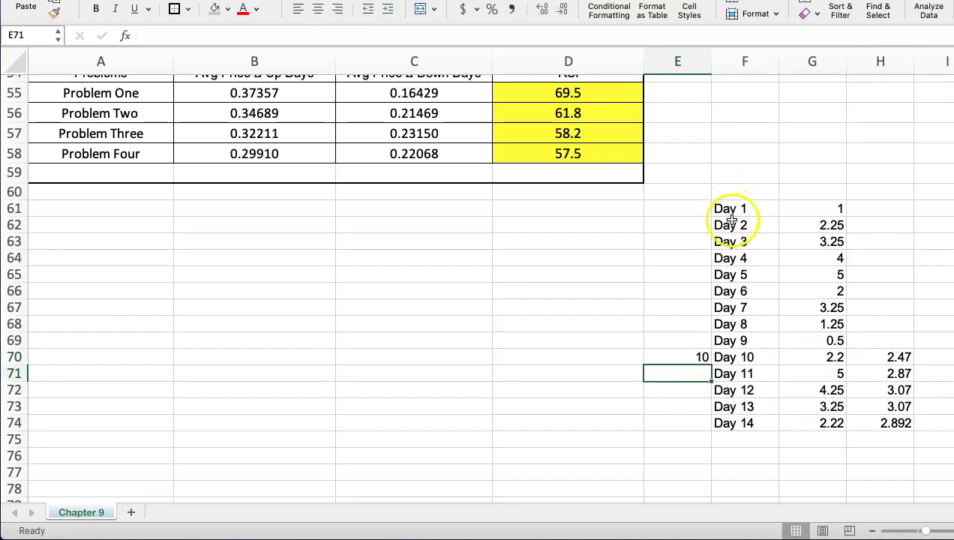
pyautogui.write('10')
pyautogui.click(731, 373)
pyautogui.click(671, 390)
pyautogui.write('10')
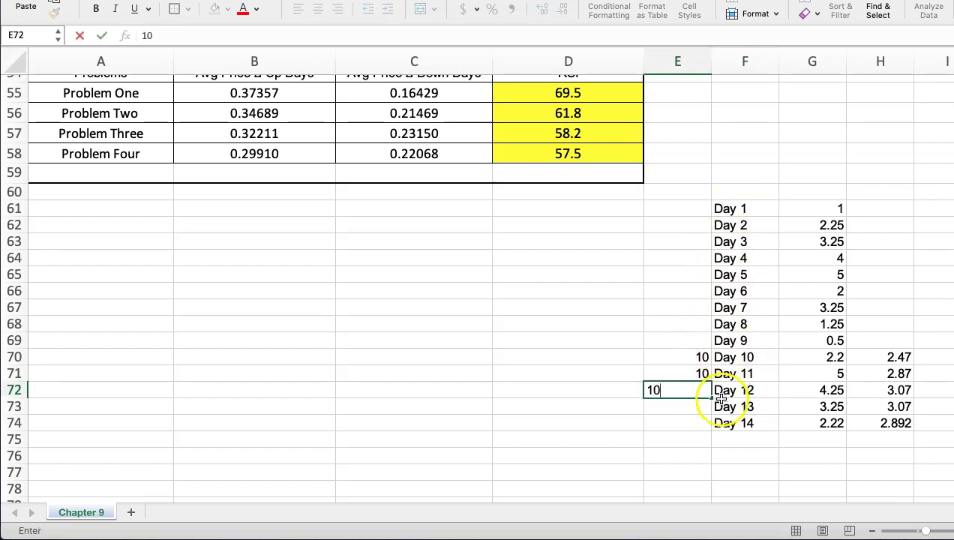
pyautogui.press('Return')
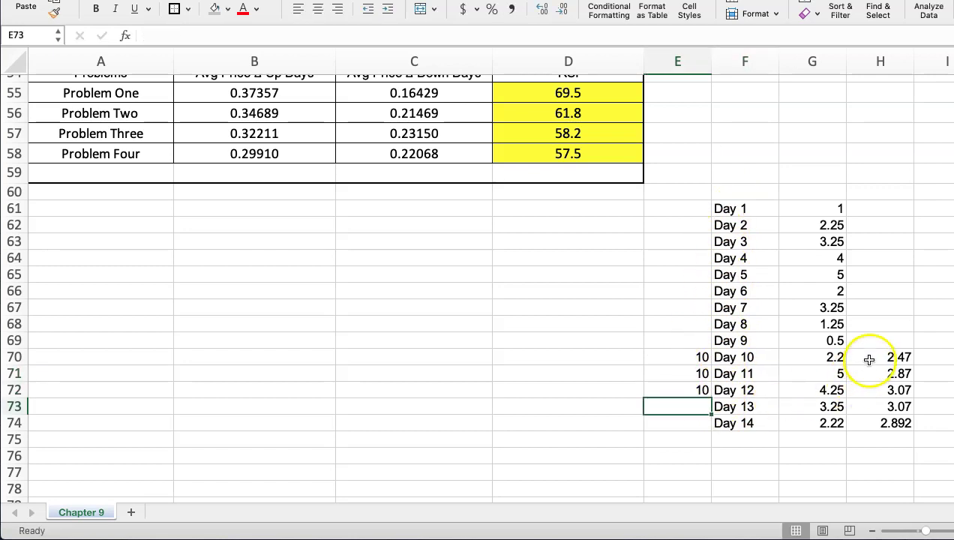
# Step: Delete the whole moving-average example in columns E to H, from Day 1 to Day 14
pyautogui.moveTo(870, 360); pyautogui.dragTo(870, 423)
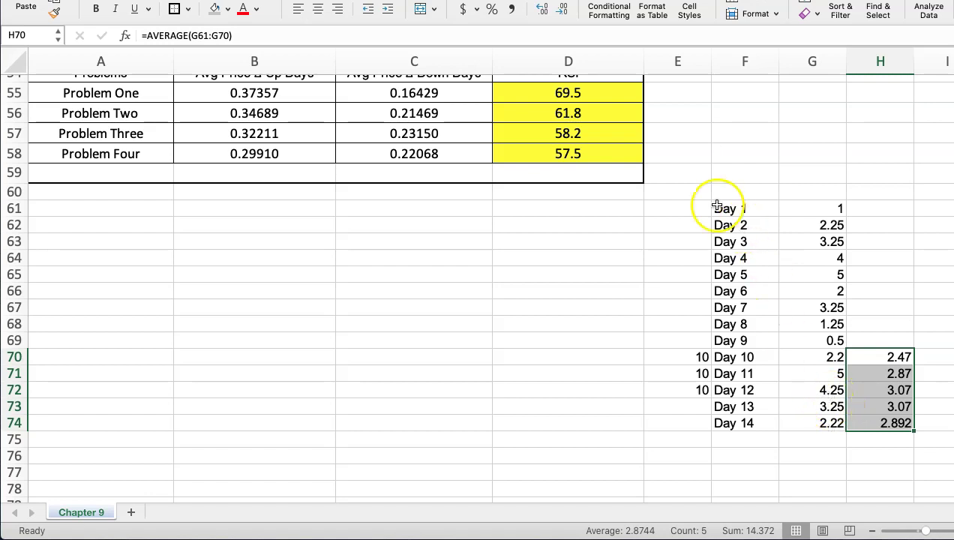
pyautogui.moveTo(679, 208); pyautogui.dragTo(892, 435)
pyautogui.press('Delete')
pyautogui.click(694, 357)
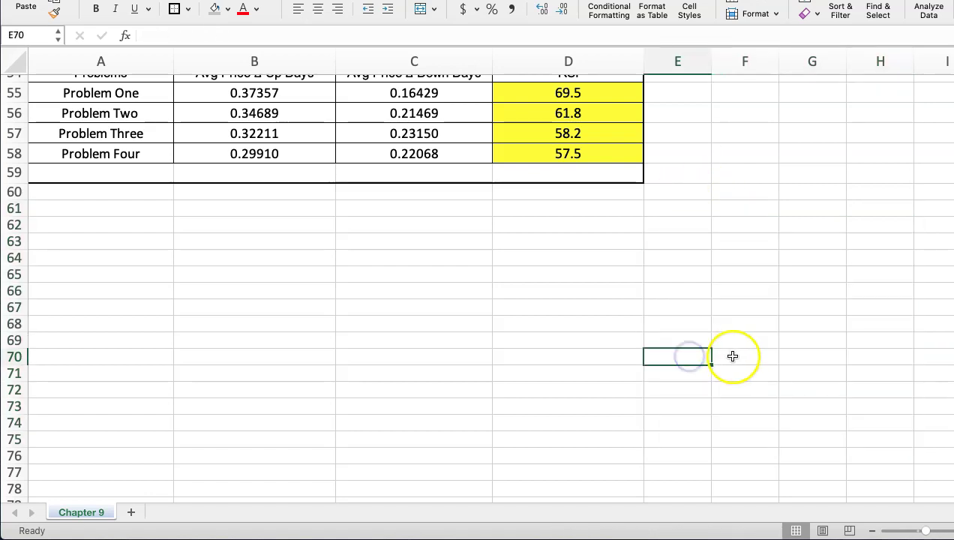
# Step: Shift the abnormal return formula picture in row 2 slightly left so it fits within columns A to D
pyautogui.scroll(15, 735, 354)
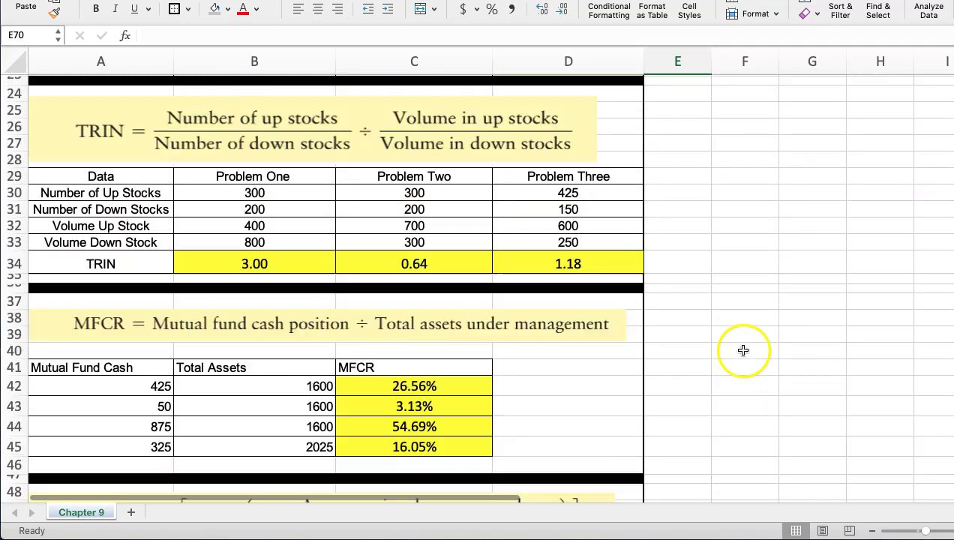
pyautogui.scroll(6, 743, 349)
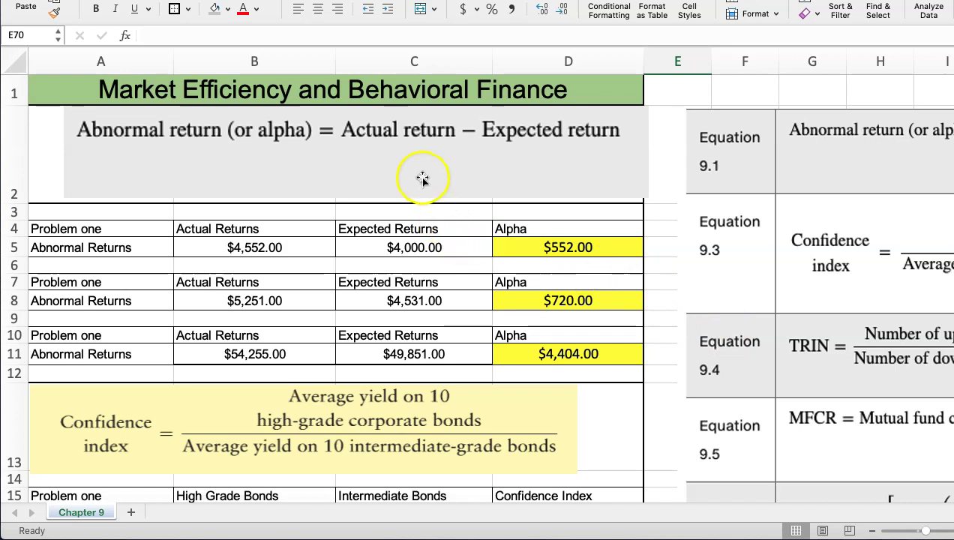
pyautogui.moveTo(421, 178); pyautogui.dragTo(396, 177)
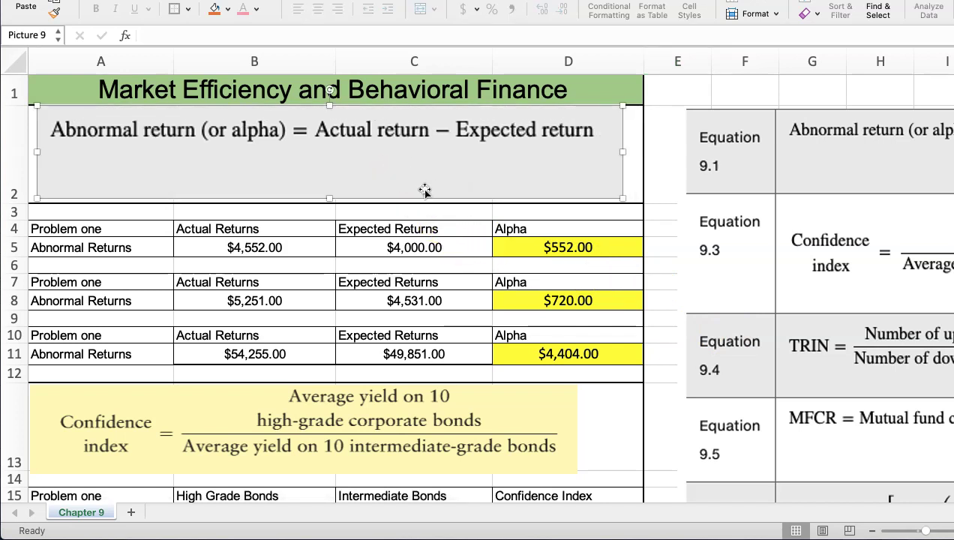